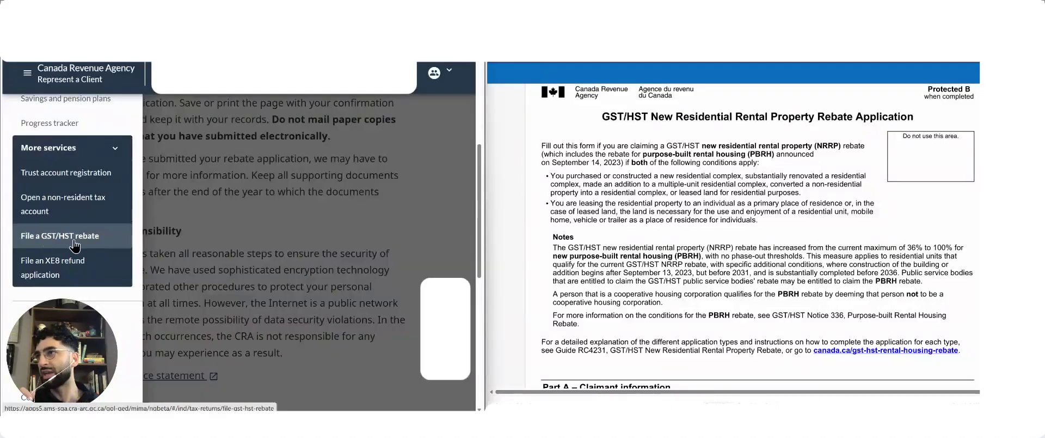
# - Open the GST/HST rebate filing service and start the application after the introductory notice
pyautogui.click(96, 245)
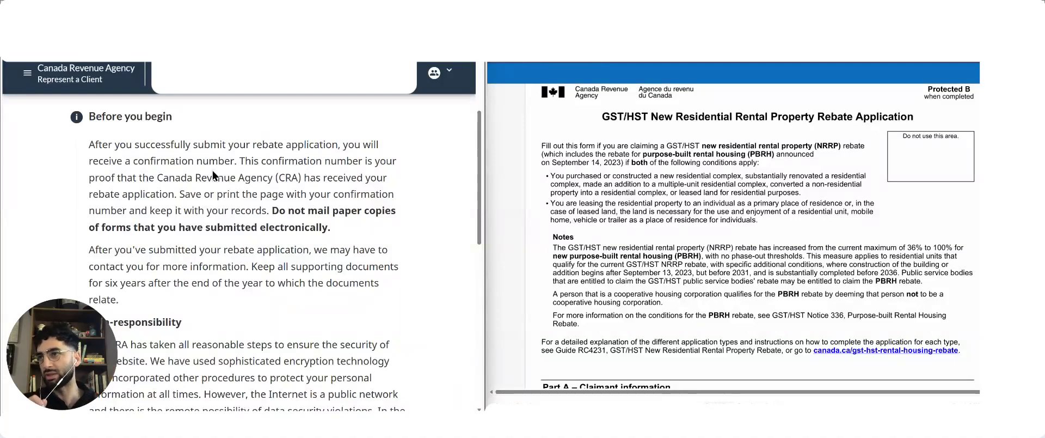
pyautogui.scroll(-4, 212, 175)
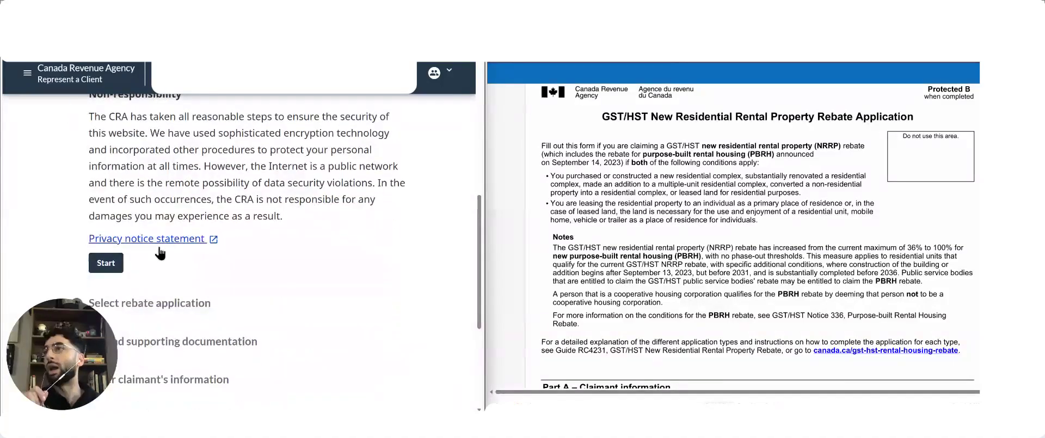
pyautogui.scroll(-3, 109, 232)
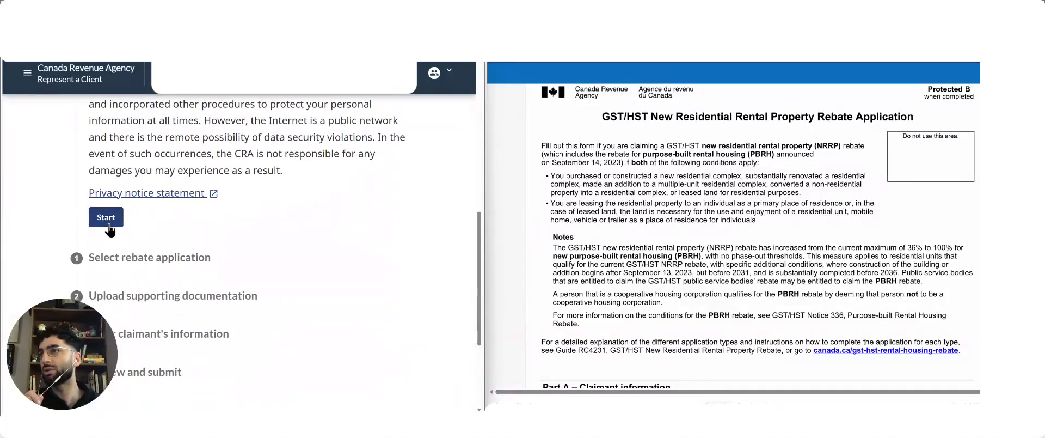
pyautogui.scroll(-2, 218, 152)
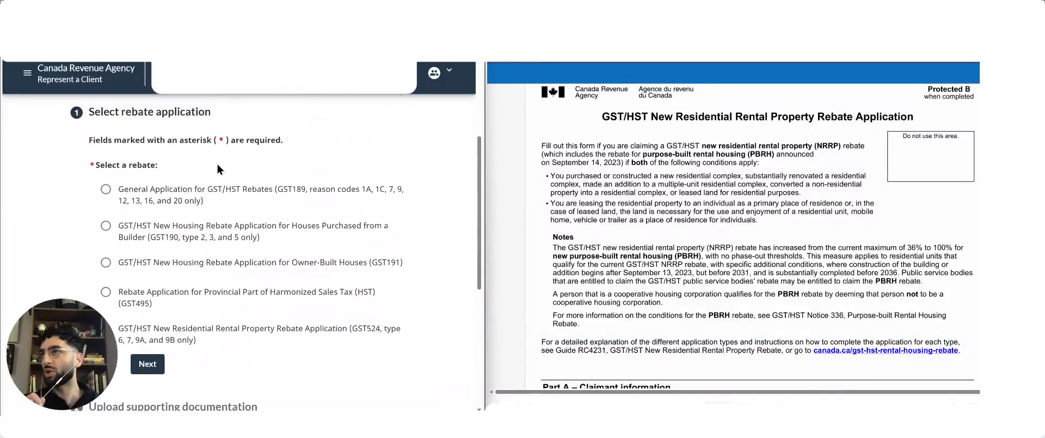
# - Select the GST/HST New Residential Rental Property Rebate Application (GST524) as the rebate and read its description
pyautogui.scroll(-2, 208, 170)
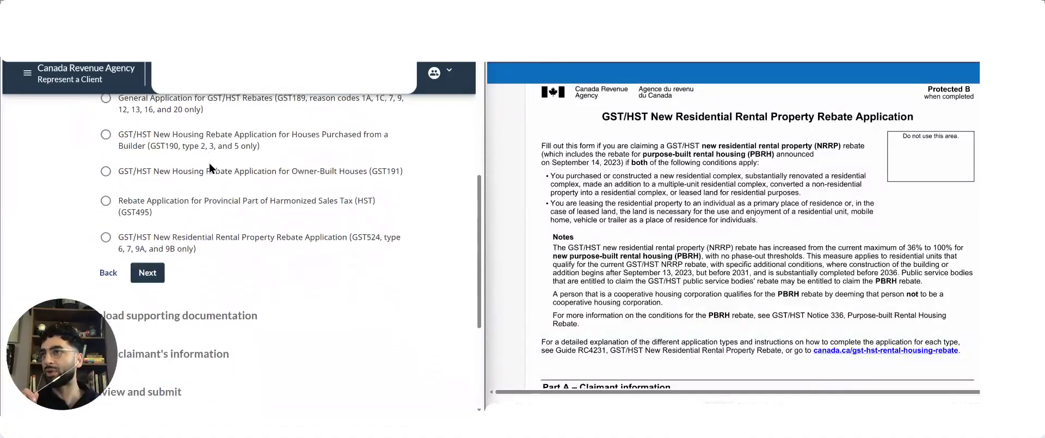
pyautogui.click(159, 242)
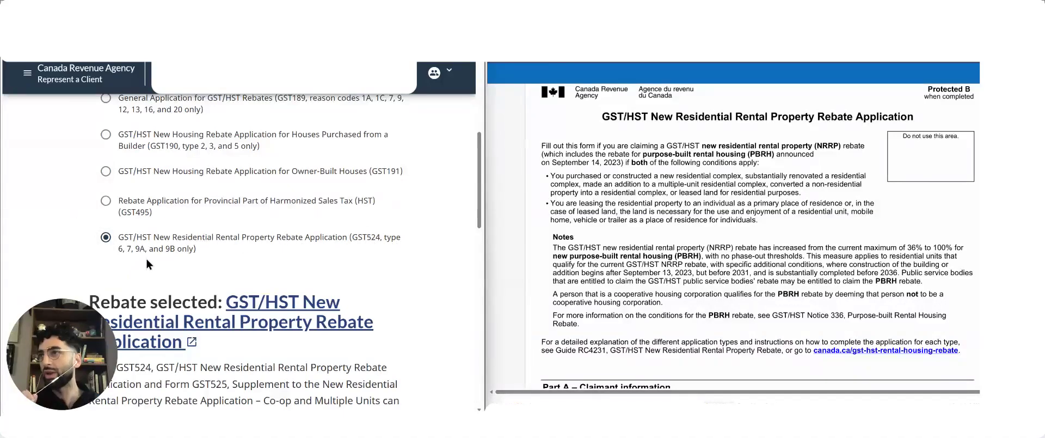
pyautogui.scroll(-4, 156, 254)
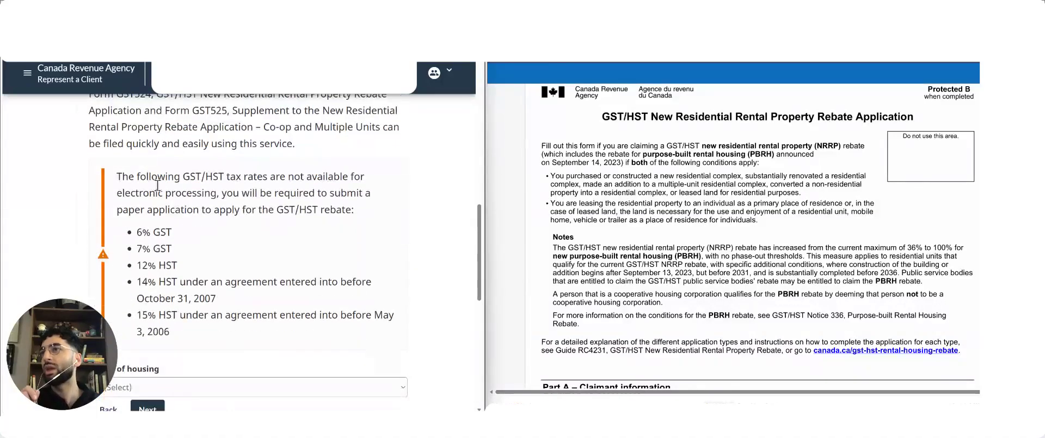
pyautogui.moveTo(104, 139); pyautogui.dragTo(237, 139)
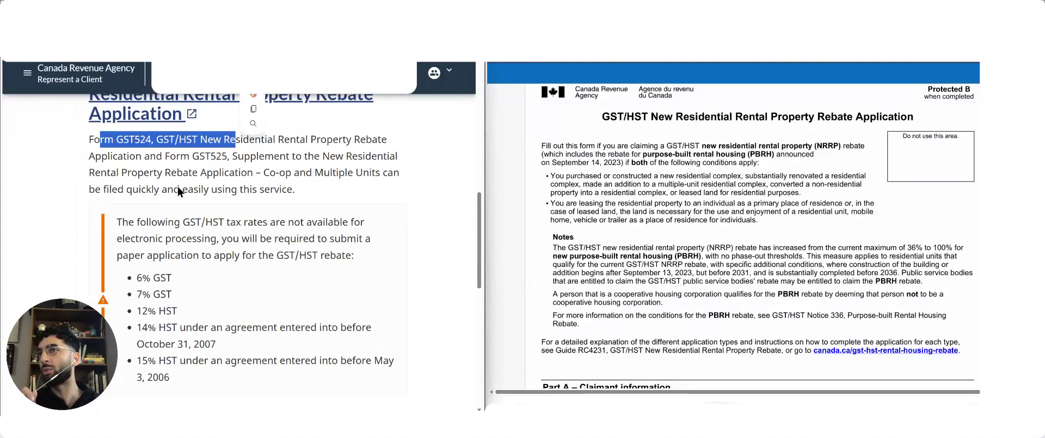
pyautogui.click(185, 176)
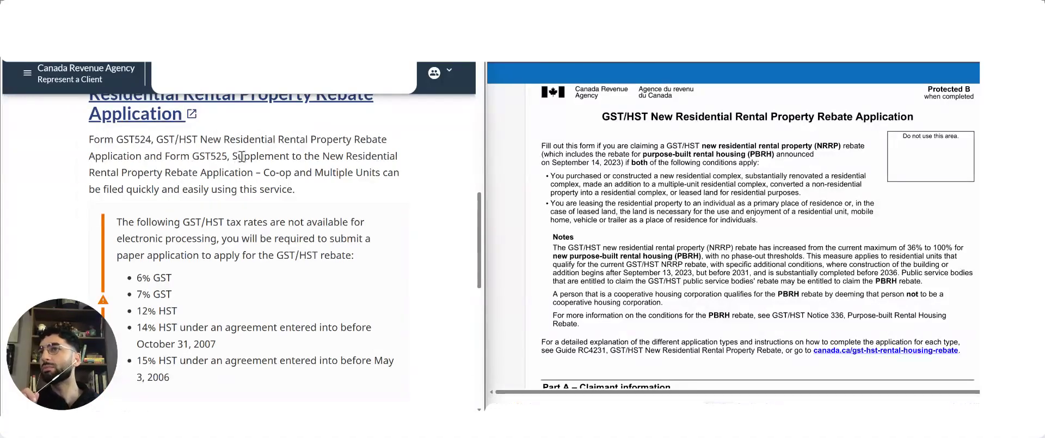
# - Set the type of housing for the rebate to Single unit
pyautogui.scroll(-2, 241, 156)
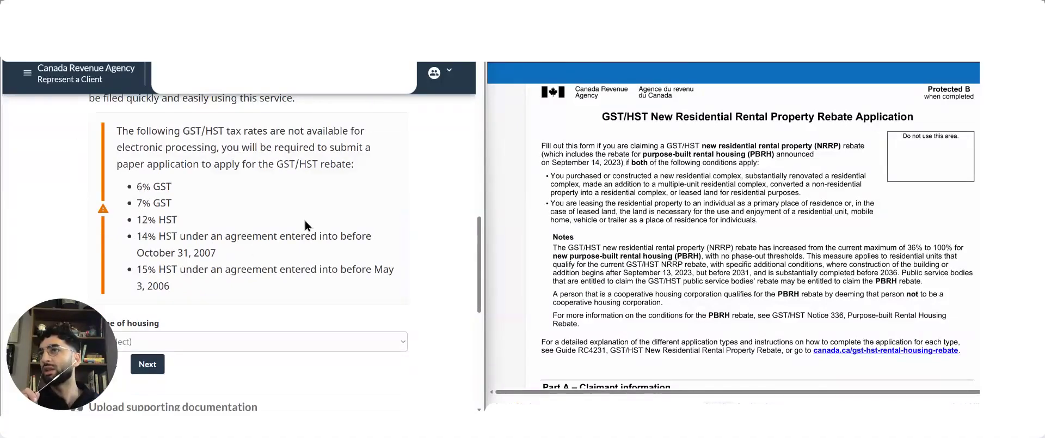
pyautogui.scroll(-3, 297, 217)
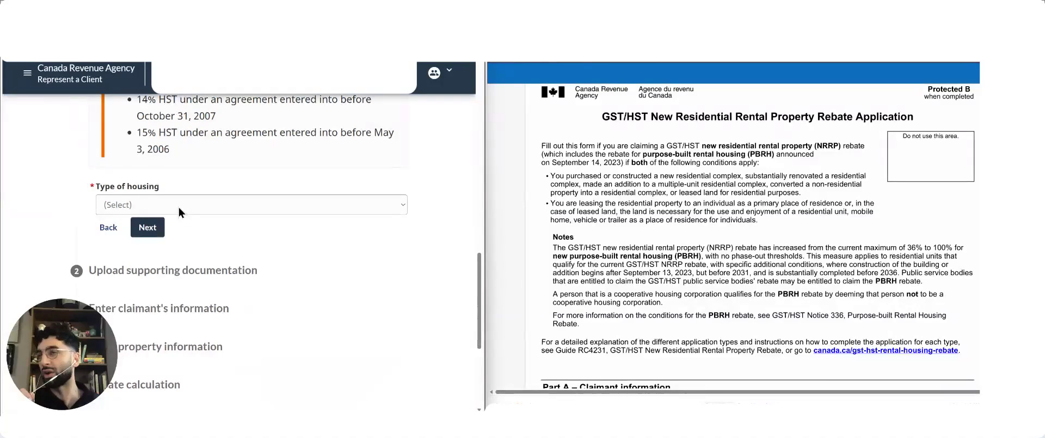
pyautogui.click(178, 204)
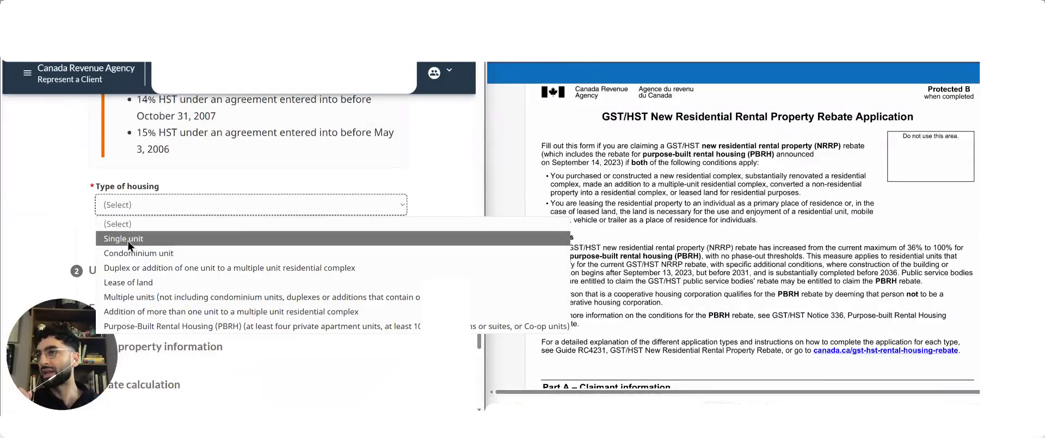
pyautogui.click(129, 239)
# - Answer No to the question whether the property's fair market value is $450,000 or greater
pyautogui.scroll(-2, 167, 220)
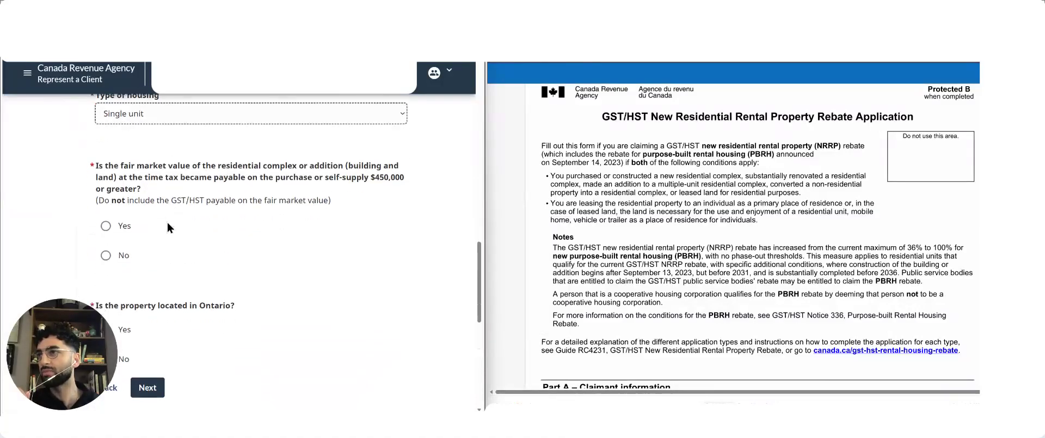
pyautogui.moveTo(131, 166); pyautogui.dragTo(356, 167)
pyautogui.click(213, 189)
pyautogui.moveTo(233, 180); pyautogui.dragTo(407, 178)
pyautogui.click(106, 189)
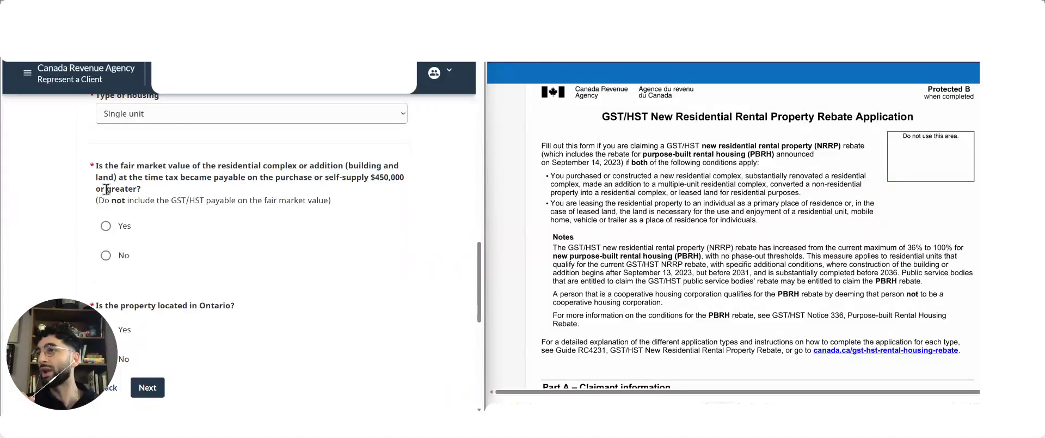
pyautogui.click(105, 256)
# - Answer Yes to the property being located in Ontario and choose application type 6, Lease of building and land
pyautogui.scroll(-2, 145, 217)
pyautogui.scroll(-2, 145, 217)
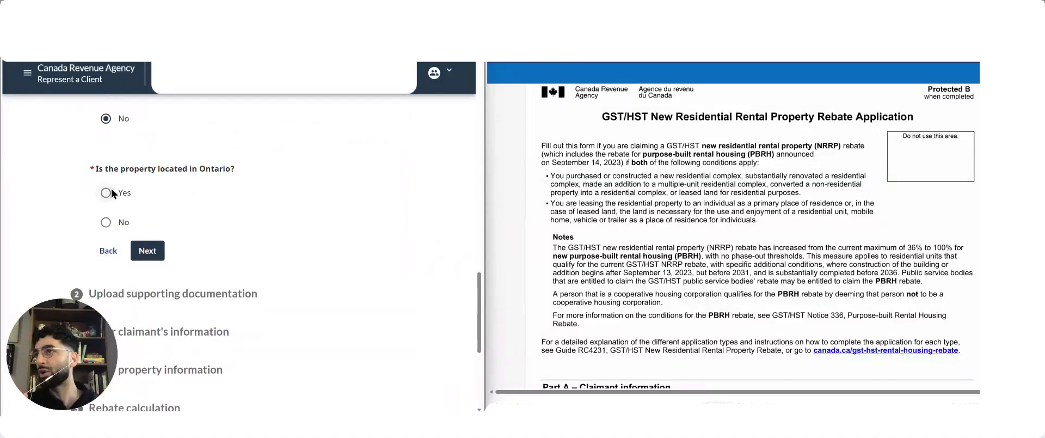
pyautogui.click(106, 194)
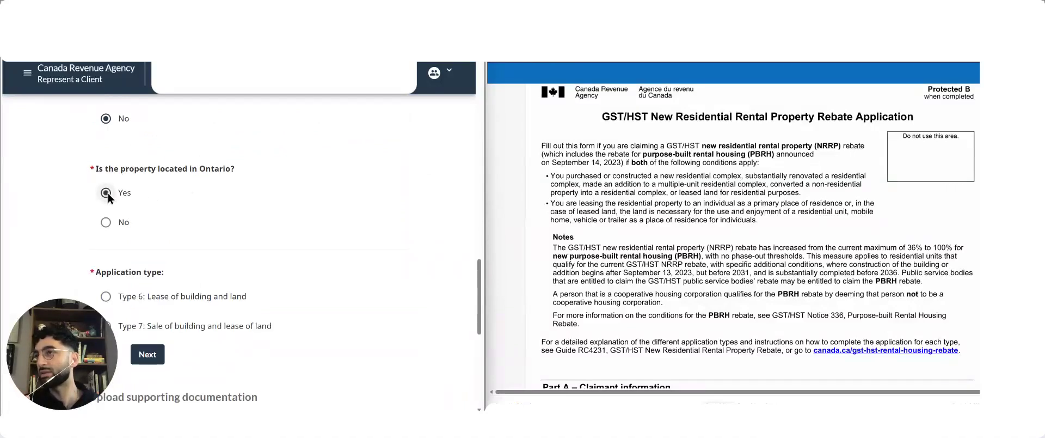
pyautogui.scroll(-2, 159, 210)
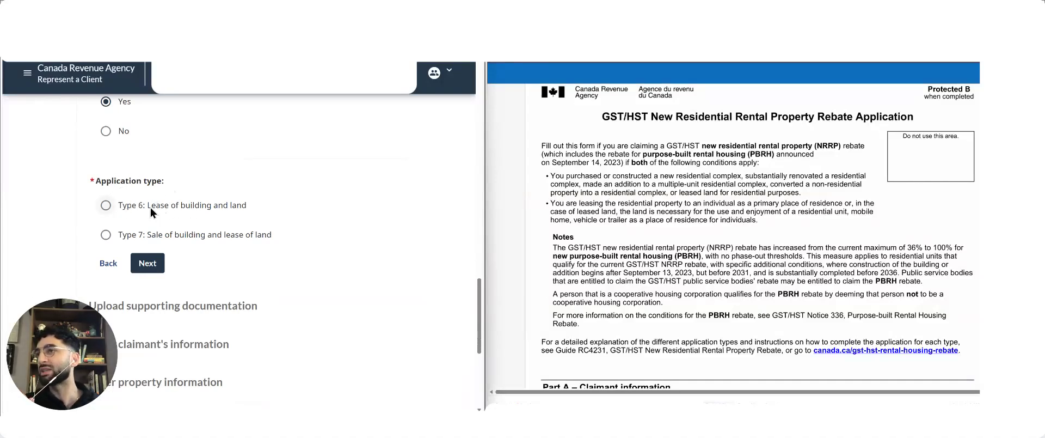
pyautogui.click(105, 207)
# - Review the supporting documentation required for a Type 6 application, including the documents for a purchaser and landlord
pyautogui.scroll(-3, 200, 206)
pyautogui.scroll(3, 201, 206)
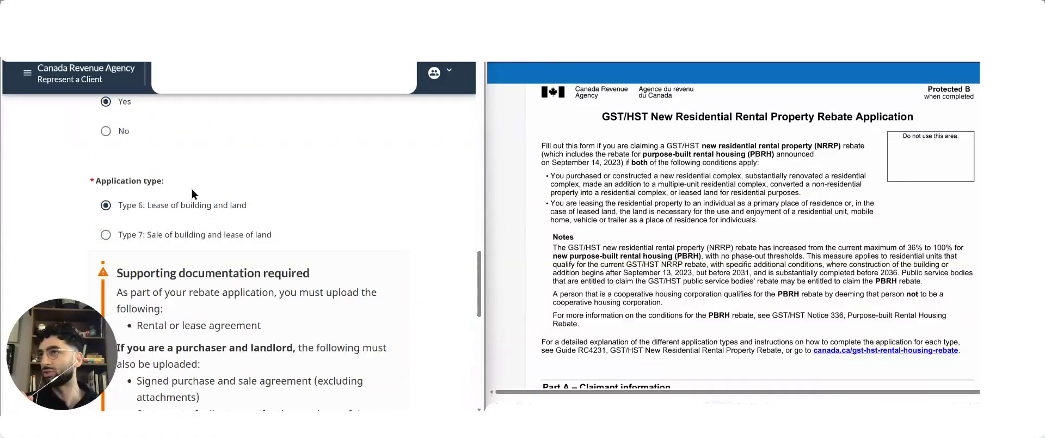
pyautogui.scroll(-4, 191, 193)
pyautogui.scroll(1, 208, 188)
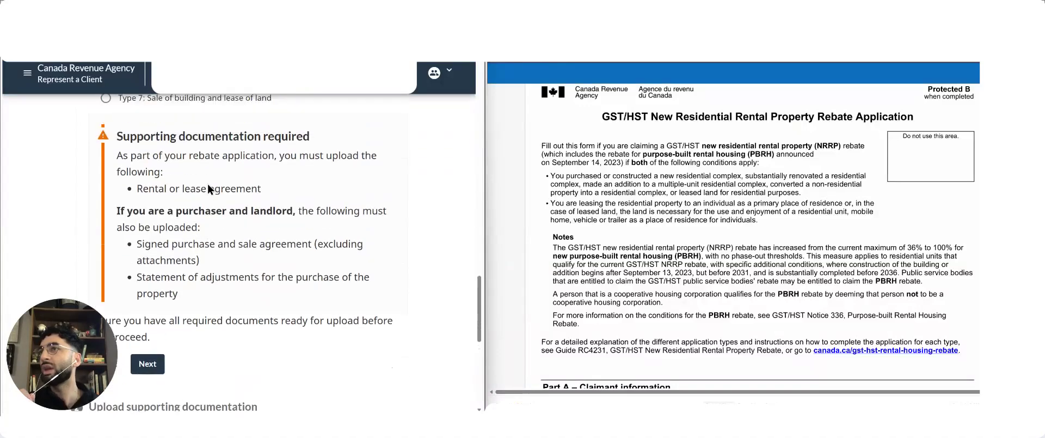
pyautogui.moveTo(137, 189); pyautogui.dragTo(261, 189)
pyautogui.click(184, 213)
pyautogui.scroll(-1, 161, 205)
pyautogui.moveTo(149, 200); pyautogui.dragTo(349, 202)
pyautogui.click(219, 222)
pyautogui.moveTo(143, 233); pyautogui.dragTo(297, 232)
pyautogui.click(159, 232)
pyautogui.scroll(-1, 174, 226)
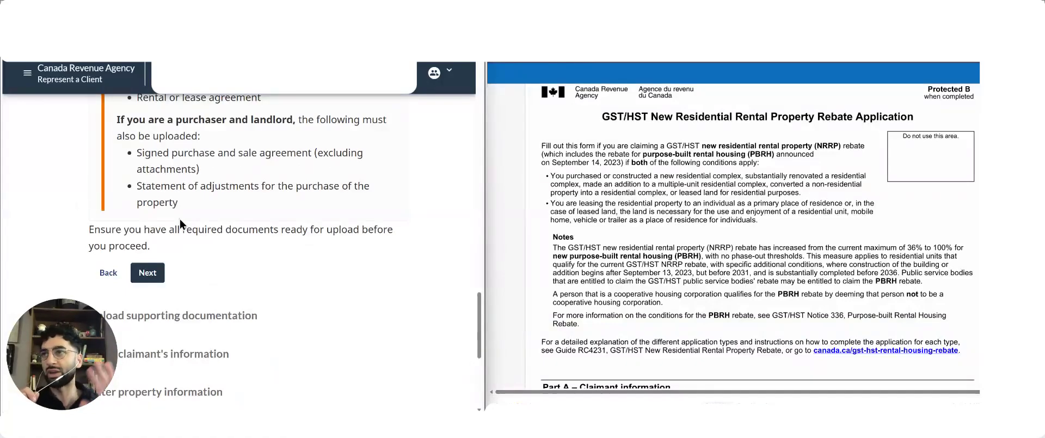
pyautogui.moveTo(142, 186); pyautogui.dragTo(260, 188)
# - Continue to the supporting documentation stage and review the list of documents to upload
pyautogui.click(149, 272)
pyautogui.moveTo(96, 185); pyautogui.dragTo(260, 188)
pyautogui.click(231, 218)
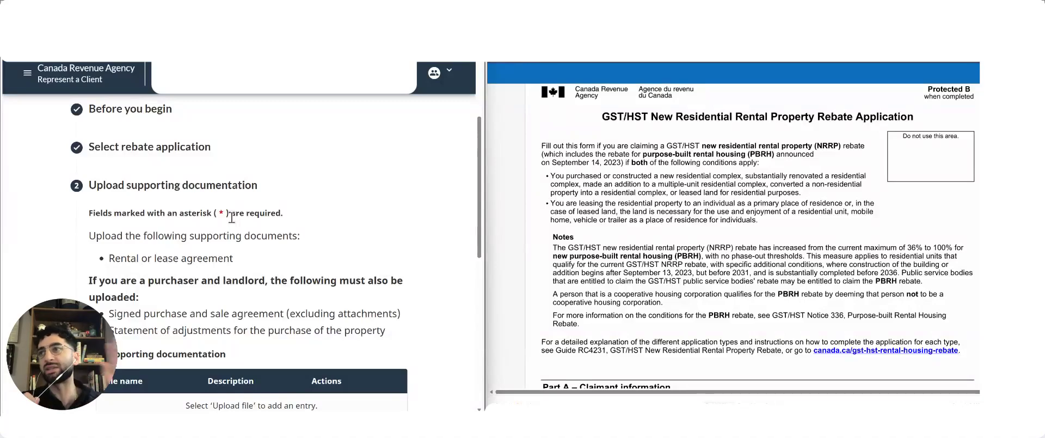
pyautogui.scroll(-1, 219, 312)
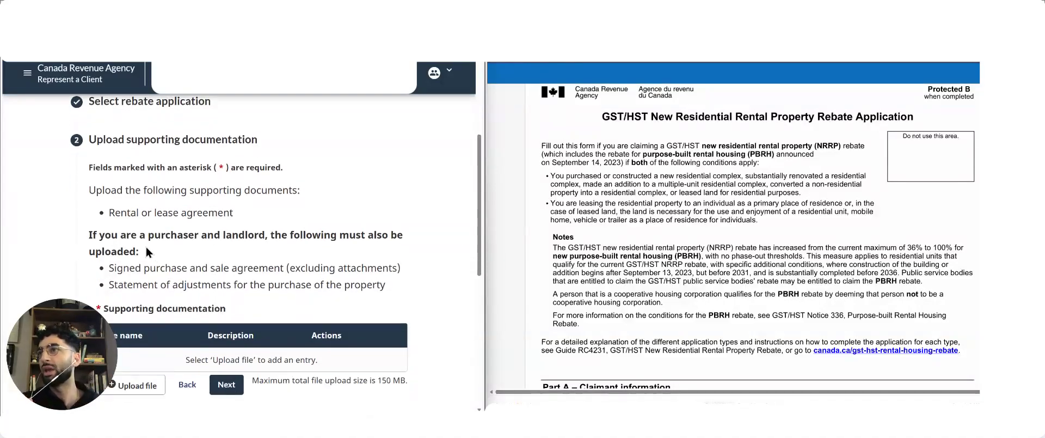
pyautogui.moveTo(154, 235); pyautogui.dragTo(268, 236)
pyautogui.click(202, 261)
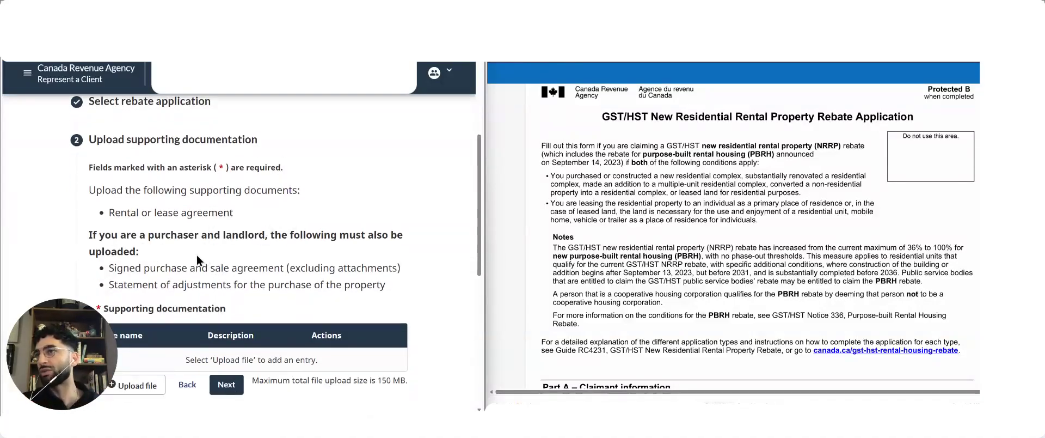
pyautogui.scroll(-1, 202, 260)
pyautogui.moveTo(129, 223); pyautogui.dragTo(389, 222)
pyautogui.click(232, 242)
pyautogui.click(266, 233)
pyautogui.moveTo(133, 238); pyautogui.dragTo(222, 239)
pyautogui.scroll(-2, 163, 245)
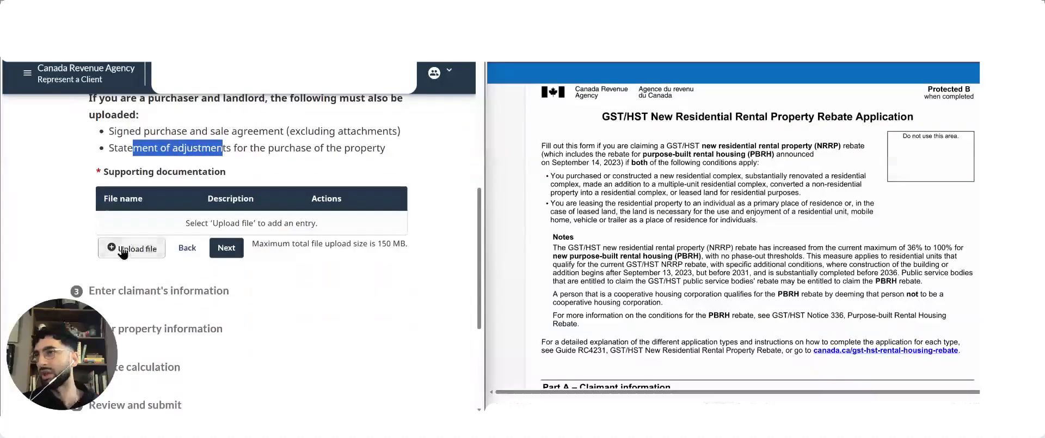
pyautogui.click(168, 163)
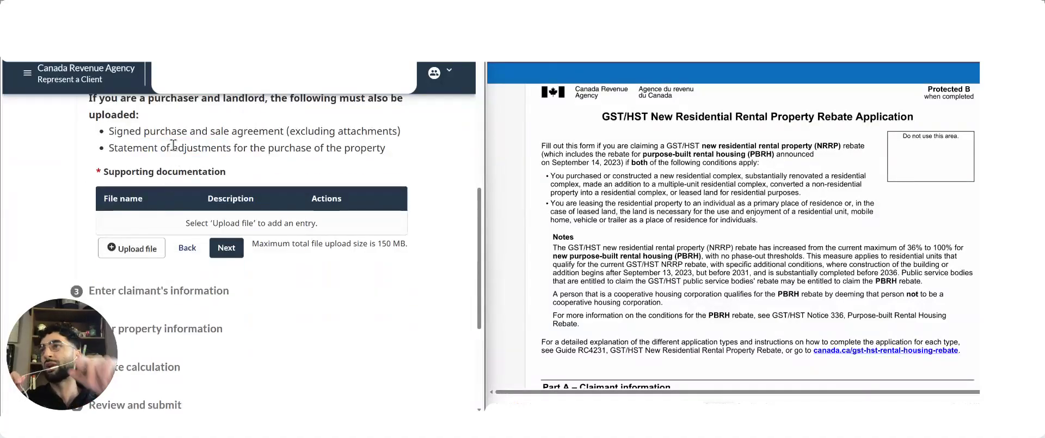
# - Proceed to the claimant's information and answer No to having a Business number and No to being the only owner
pyautogui.click(226, 247)
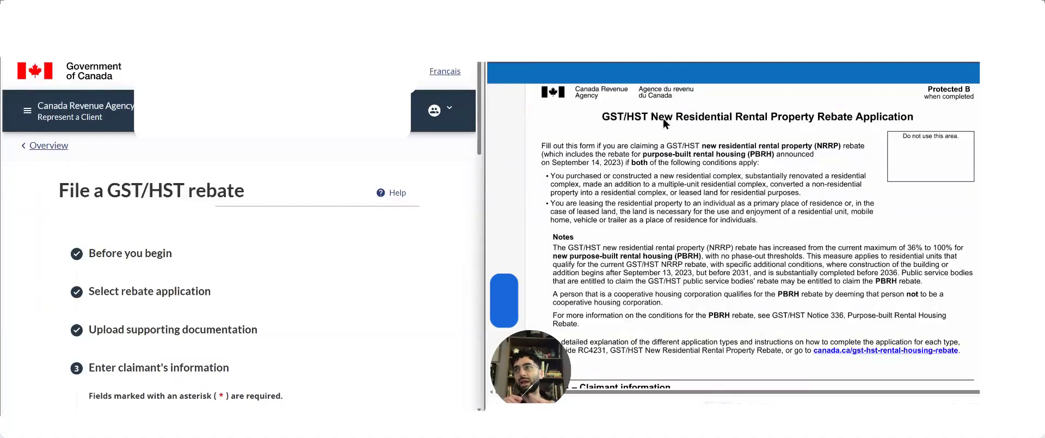
pyautogui.scroll(-6, 394, 181)
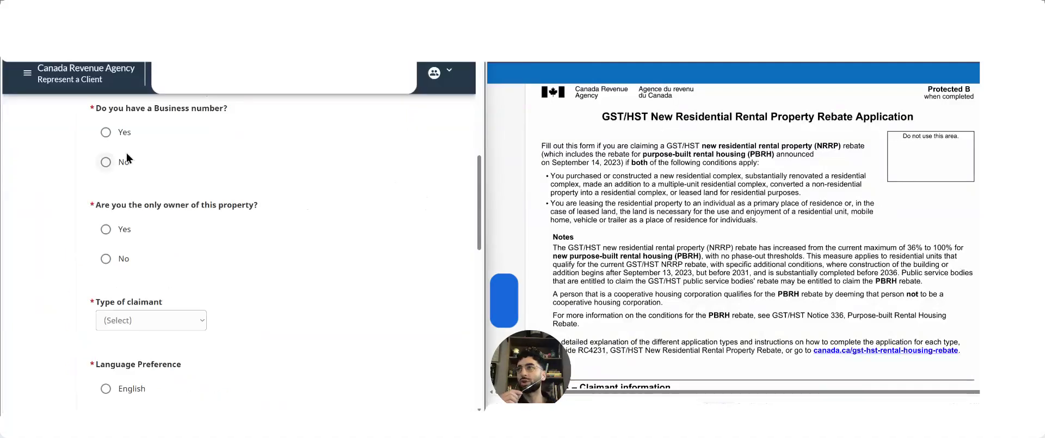
pyautogui.click(115, 162)
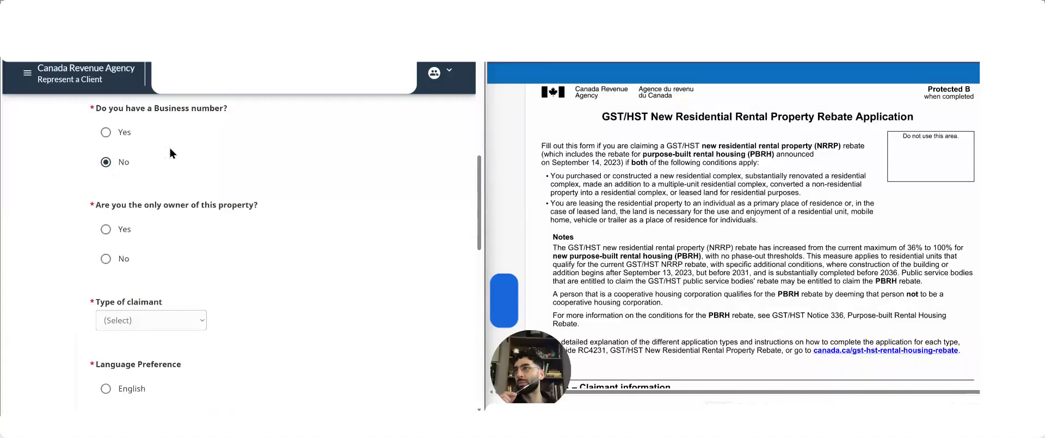
pyautogui.scroll(-1, 163, 152)
pyautogui.click(106, 213)
# - Set the type of claimant to Purchaser and landlord
pyautogui.scroll(-1, 128, 244)
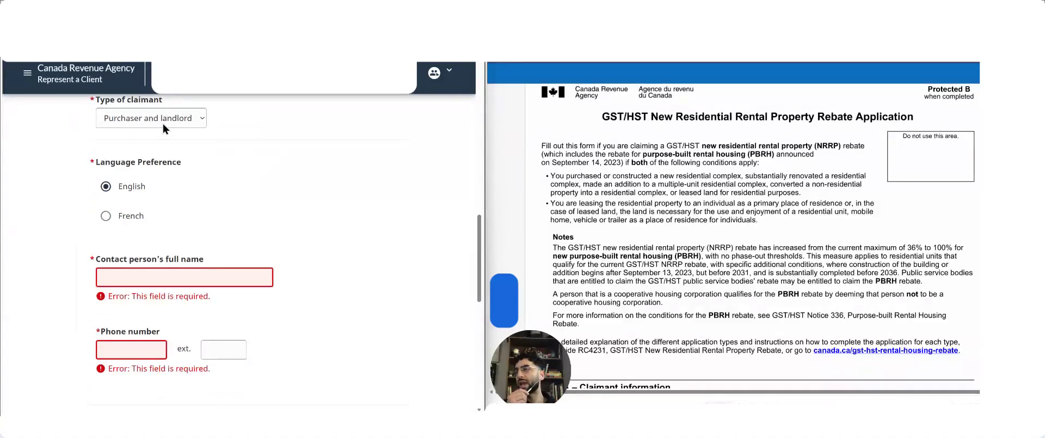
pyautogui.click(144, 118)
pyautogui.click(133, 165)
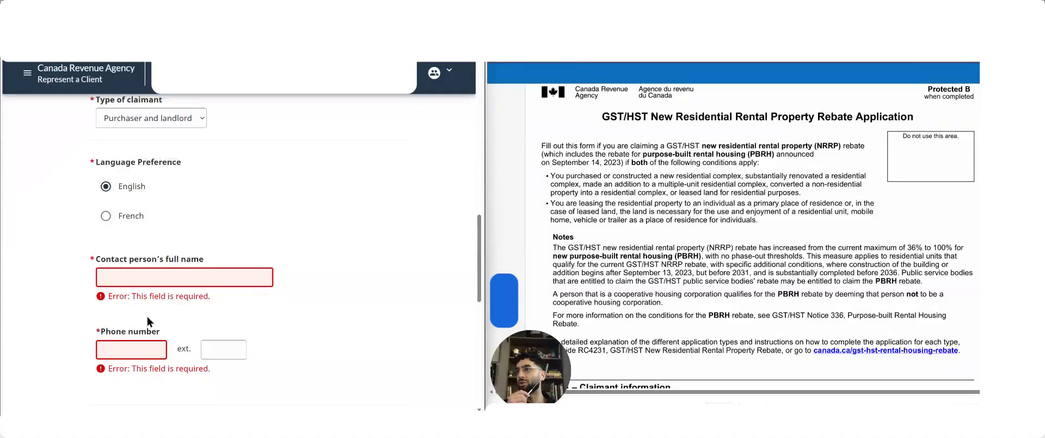
# - Examine the claimant's contact, phone and mailing address fields and the remaining stages of the rebate application
pyautogui.click(140, 336)
pyautogui.scroll(-3, 239, 297)
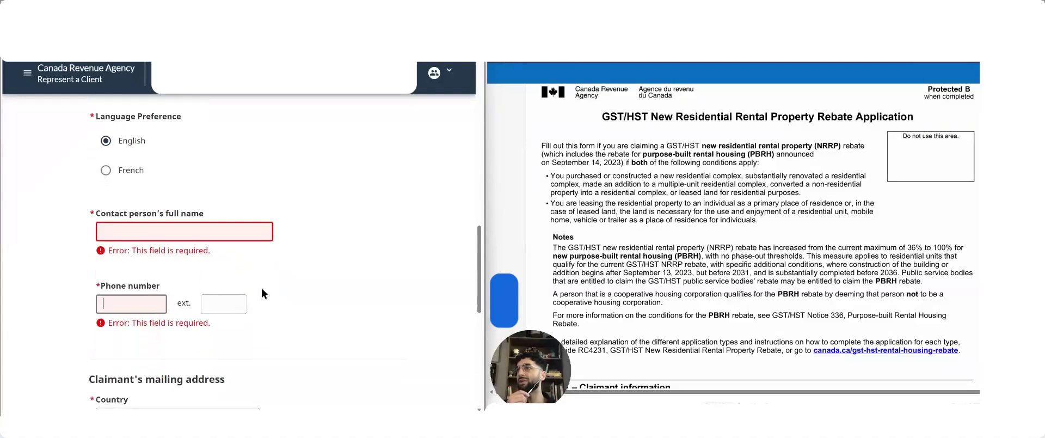
pyautogui.scroll(-3, 268, 287)
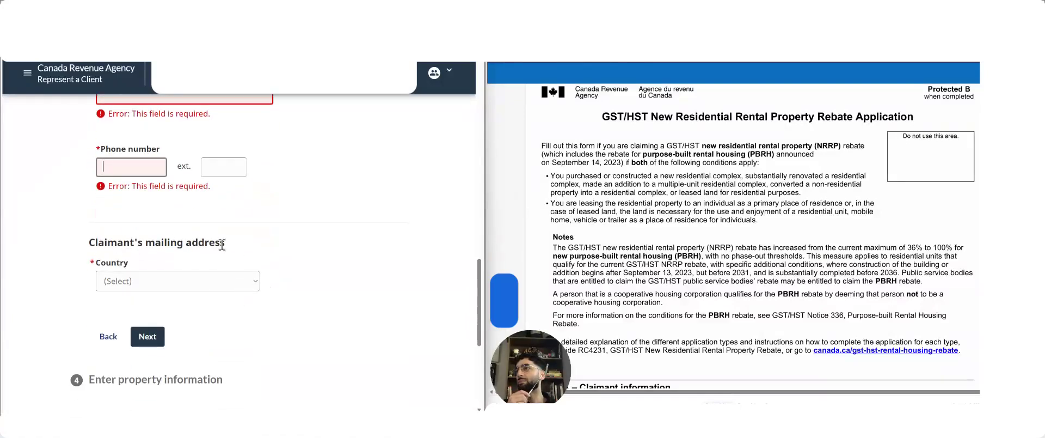
pyautogui.scroll(-1, 160, 238)
pyautogui.scroll(-3, 163, 239)
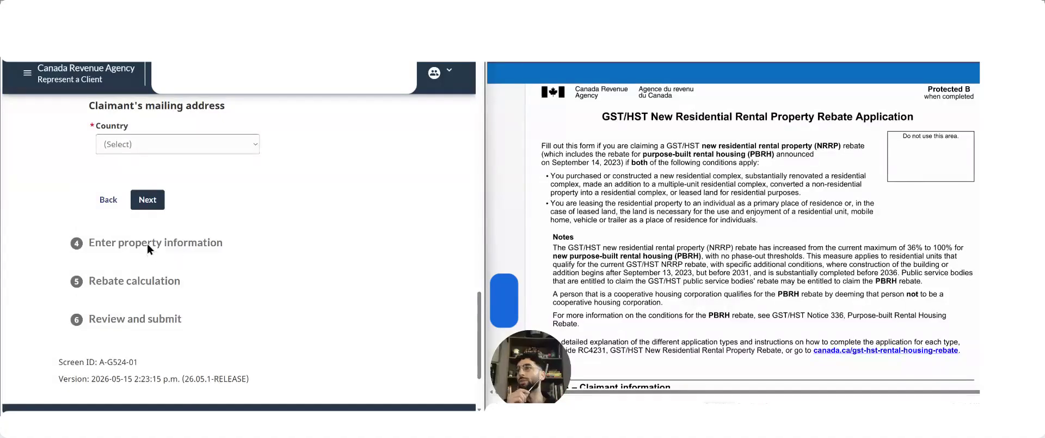
pyautogui.doubleClick(155, 282)
pyautogui.click(38, 252)
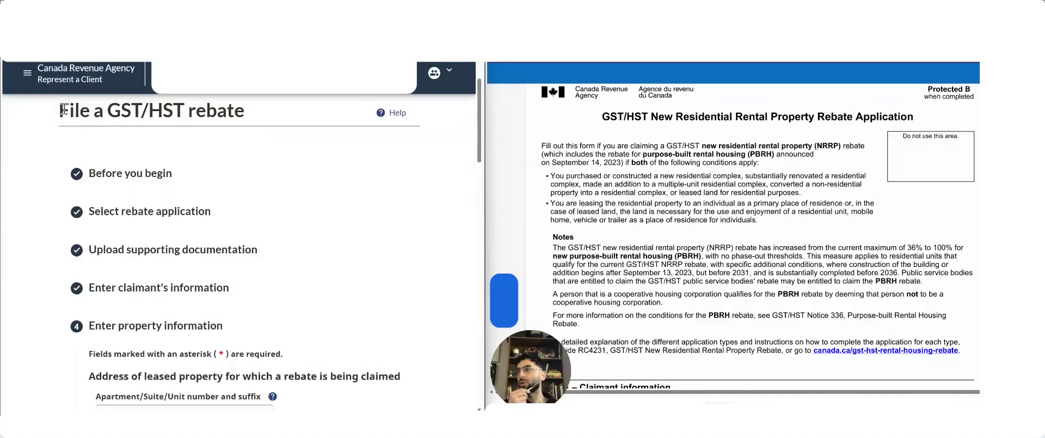
pyautogui.moveTo(58, 111); pyautogui.dragTo(259, 116)
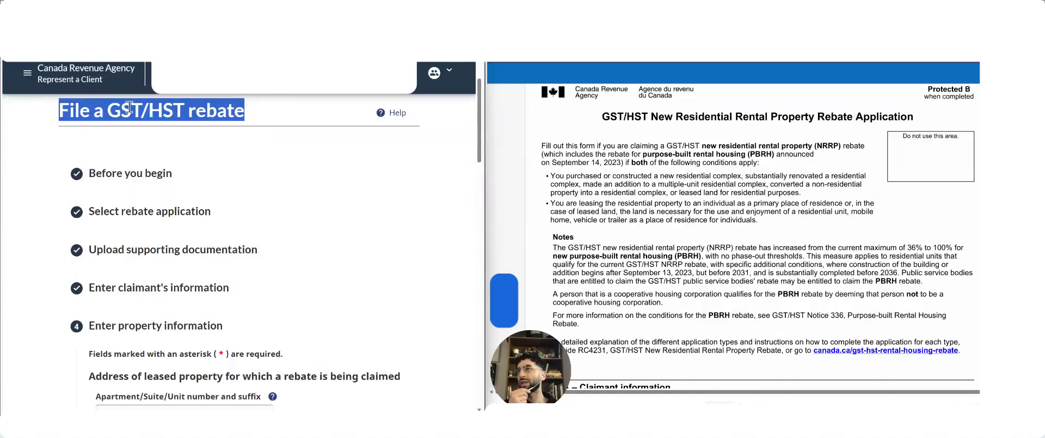
# - Review the rebate filing stages from Before you begin through Enter property information
pyautogui.click(266, 113)
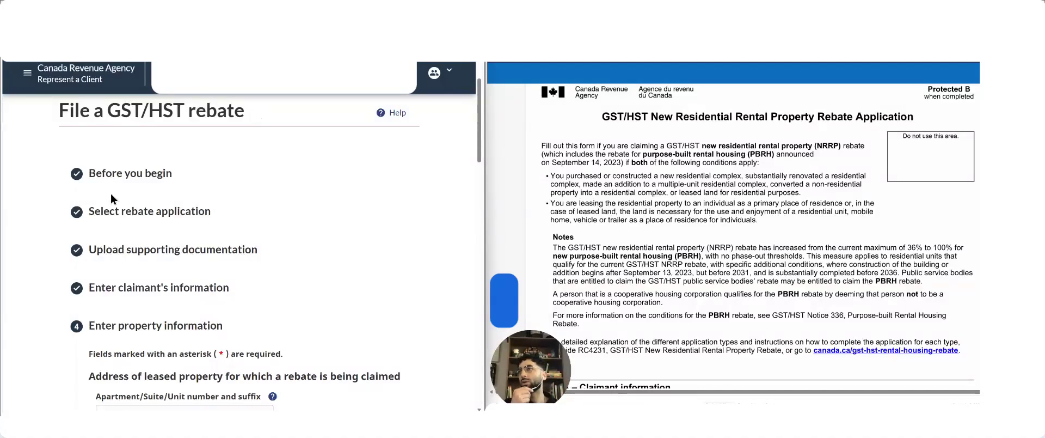
pyautogui.moveTo(122, 174); pyautogui.dragTo(178, 177)
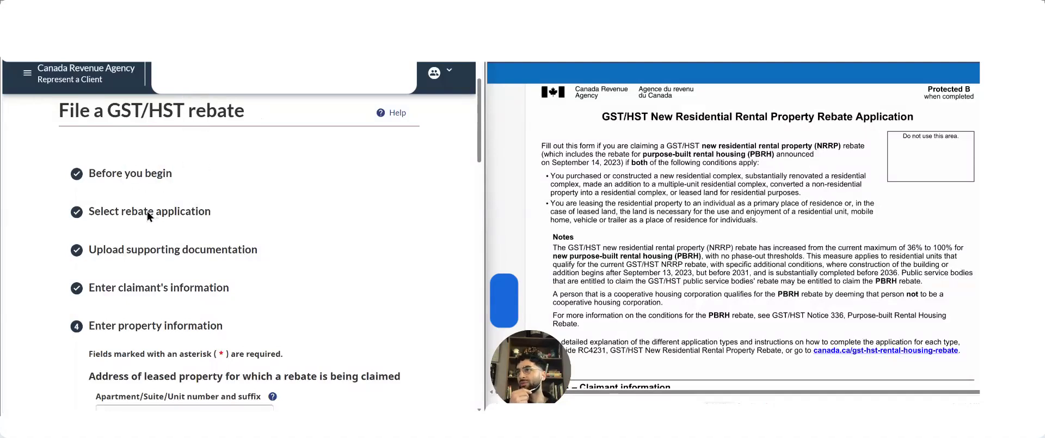
pyautogui.moveTo(121, 211); pyautogui.dragTo(211, 216)
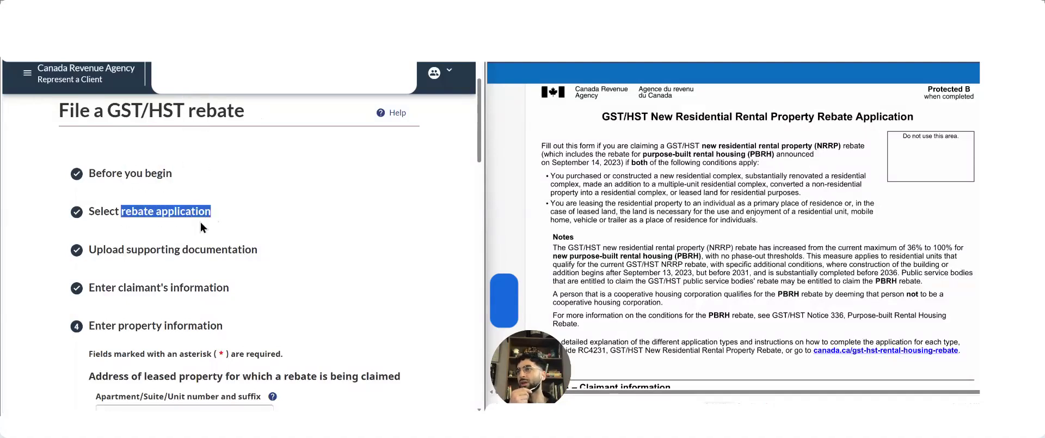
pyautogui.click(164, 257)
pyautogui.moveTo(126, 256); pyautogui.dragTo(261, 257)
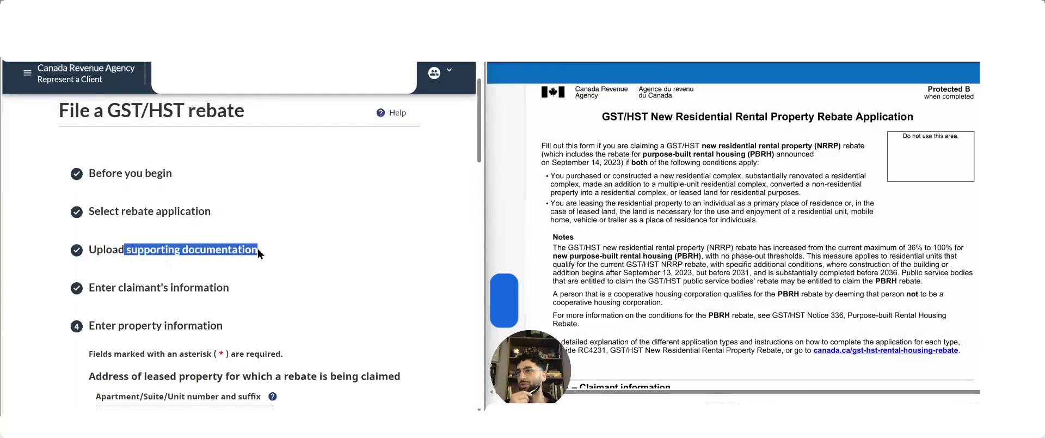
pyautogui.click(184, 251)
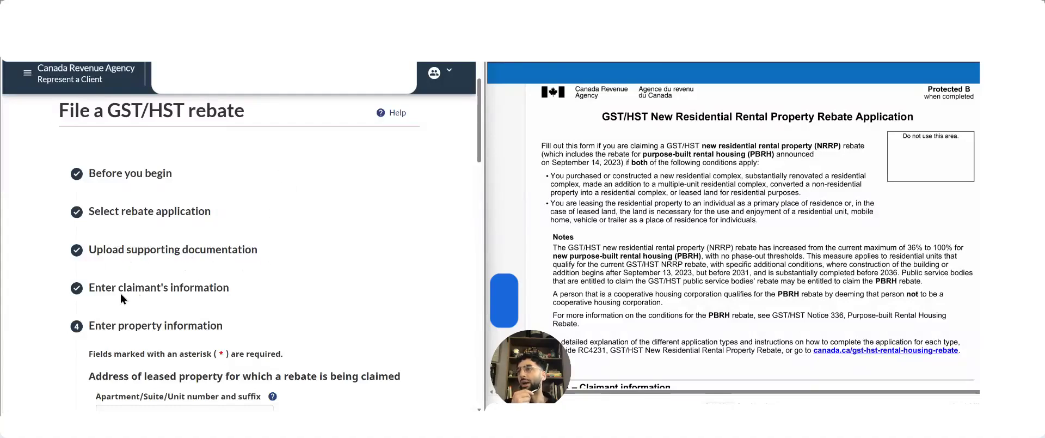
pyautogui.moveTo(119, 293); pyautogui.dragTo(229, 293)
pyautogui.click(137, 329)
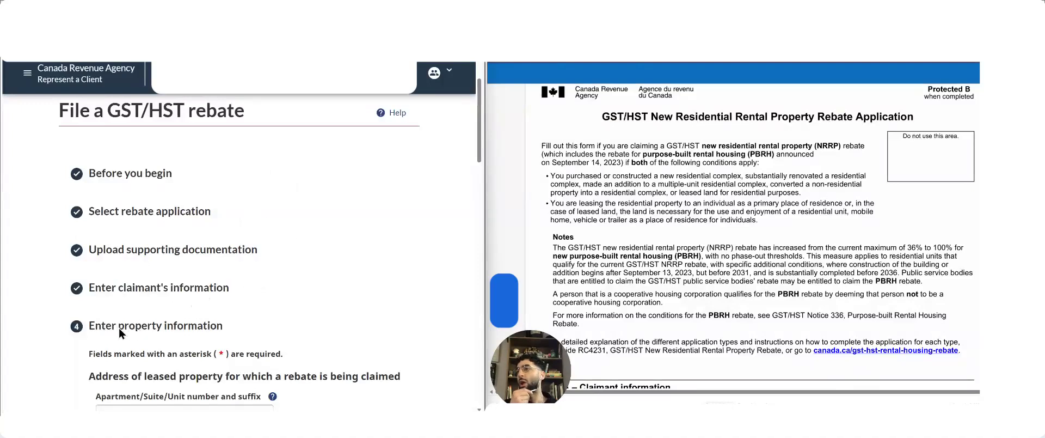
pyautogui.moveTo(119, 326); pyautogui.dragTo(223, 328)
pyautogui.click(40, 275)
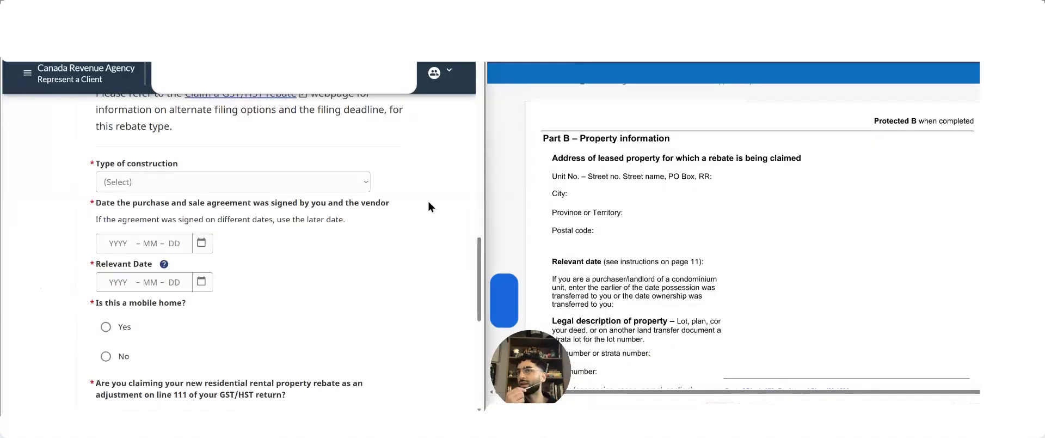
# - Set the type of construction to New construction in the property information
pyautogui.click(139, 188)
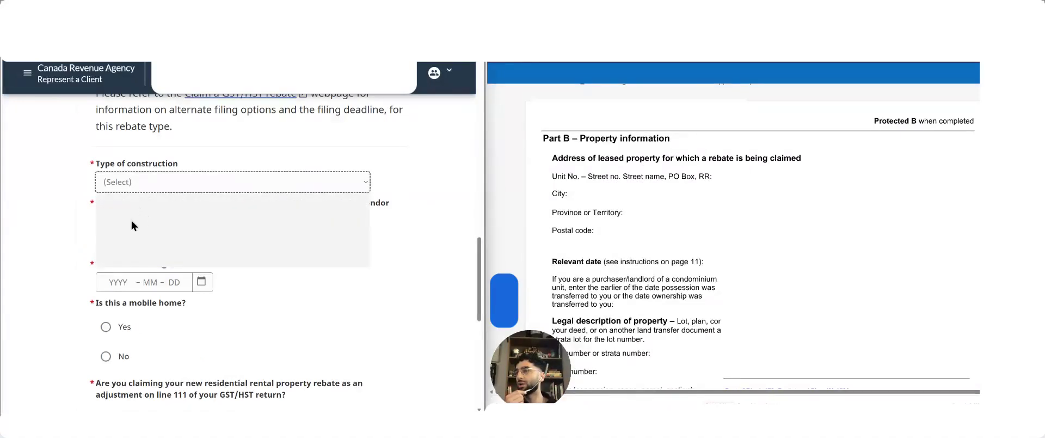
pyautogui.click(161, 217)
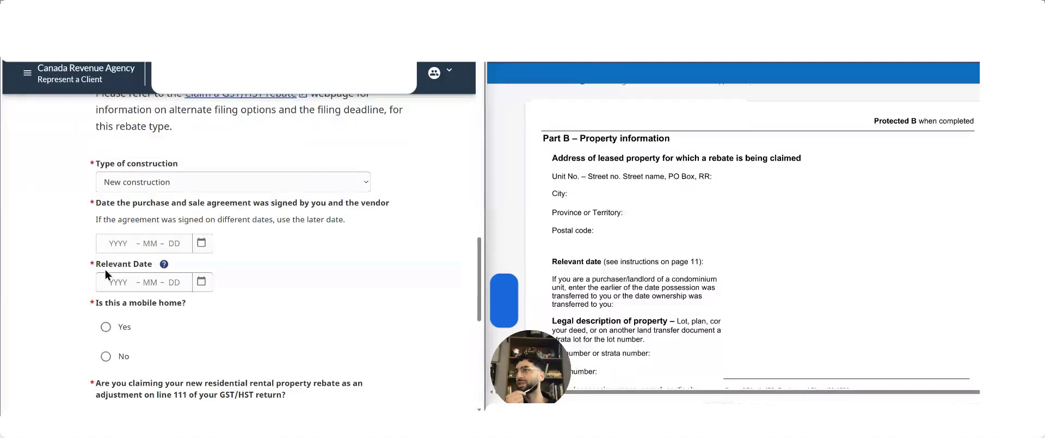
# - Examine the remaining property questions, especially the one about claiming the rebate as an adjustment on line 111 of the GST/HST return
pyautogui.scroll(-1, 107, 269)
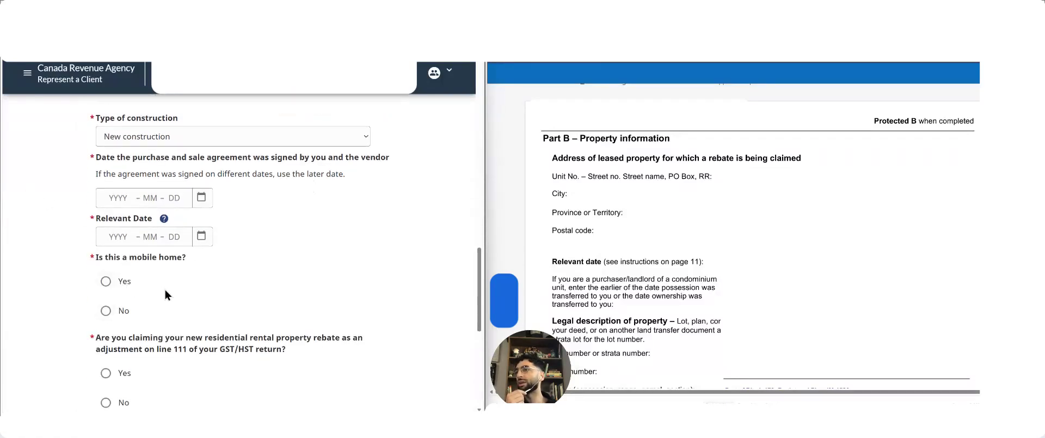
pyautogui.scroll(-1, 164, 286)
pyautogui.scroll(-1, 172, 294)
pyautogui.moveTo(174, 291); pyautogui.dragTo(342, 304)
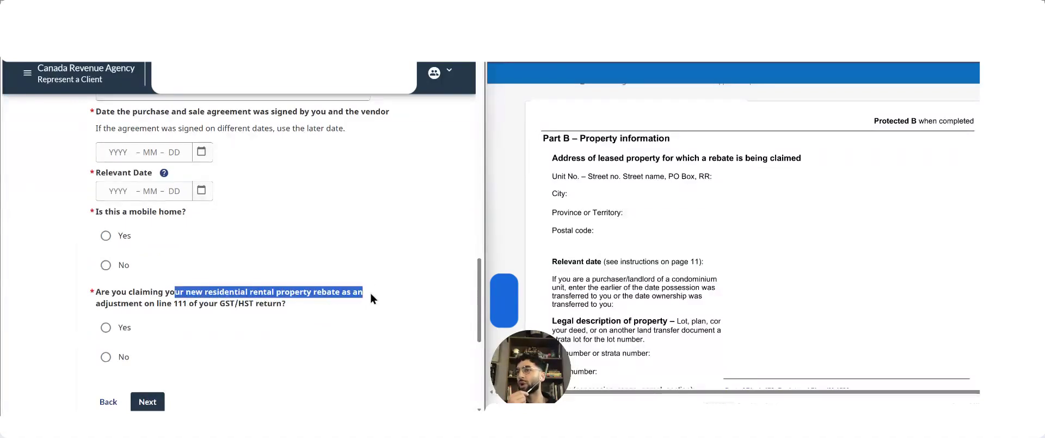
pyautogui.click(197, 305)
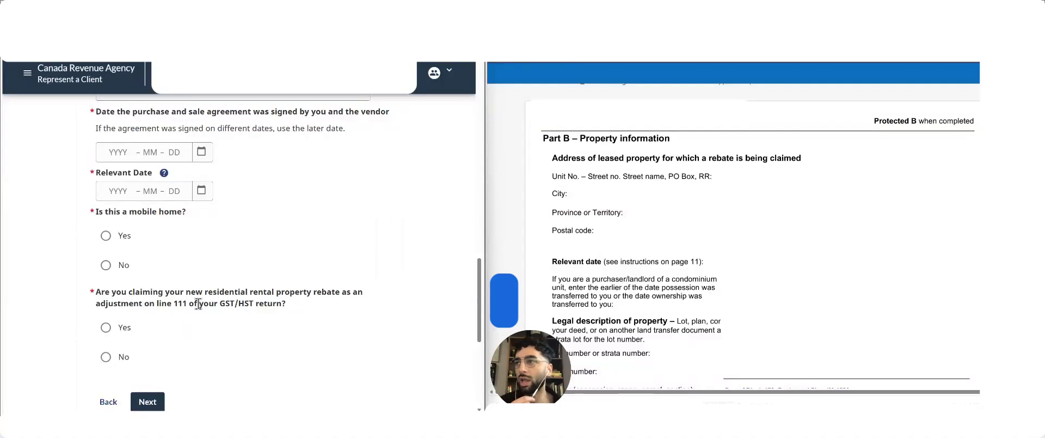
pyautogui.moveTo(290, 305); pyautogui.dragTo(54, 289)
pyautogui.click(52, 290)
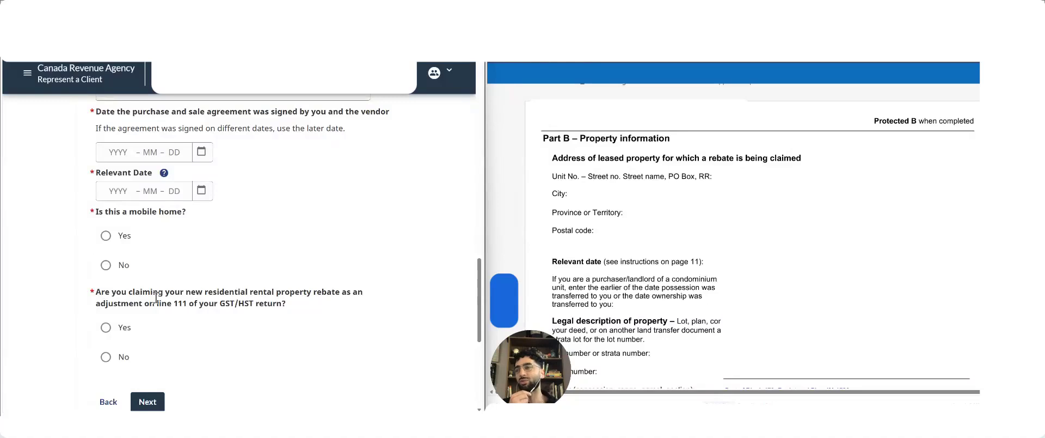
pyautogui.moveTo(285, 303); pyautogui.dragTo(222, 307)
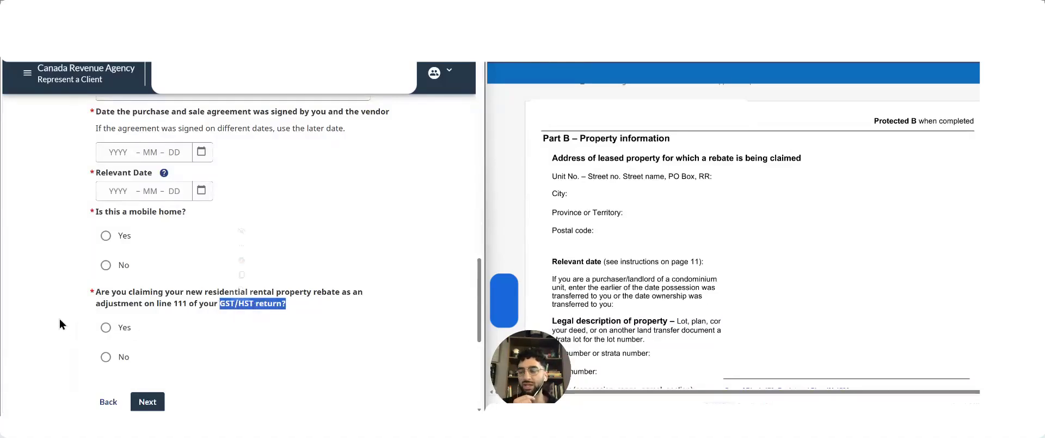
pyautogui.click(48, 301)
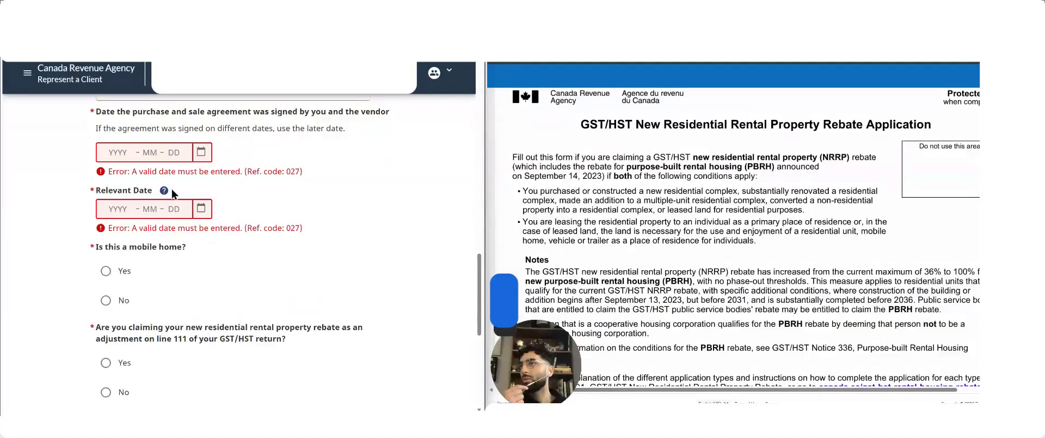
# - Open the help for Relevant Date and read the rules for a purchaser/landlord of a condominium unit
pyautogui.moveTo(105, 192); pyautogui.dragTo(147, 197)
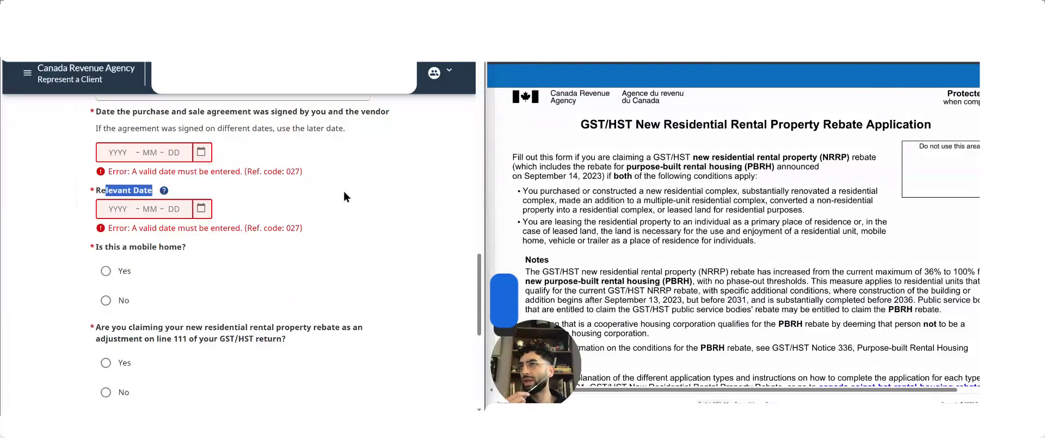
pyautogui.click(152, 193)
pyautogui.moveTo(95, 191); pyautogui.dragTo(151, 191)
pyautogui.click(274, 191)
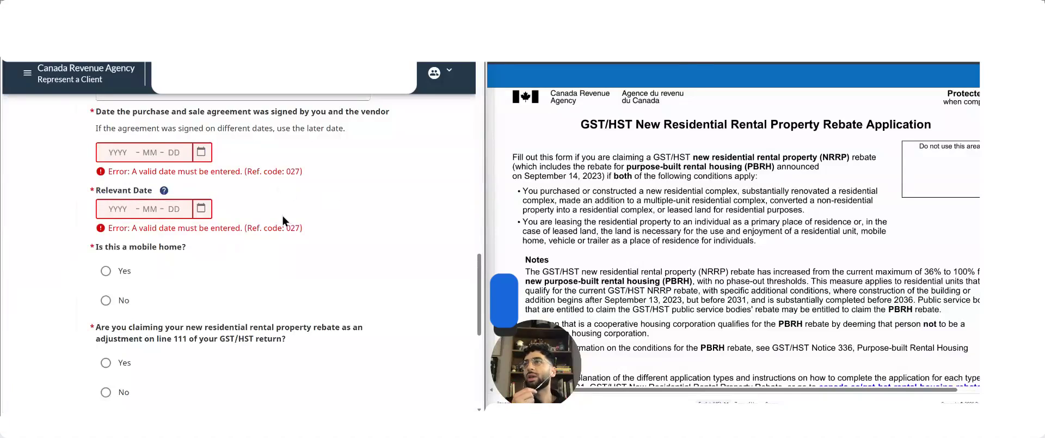
pyautogui.click(164, 191)
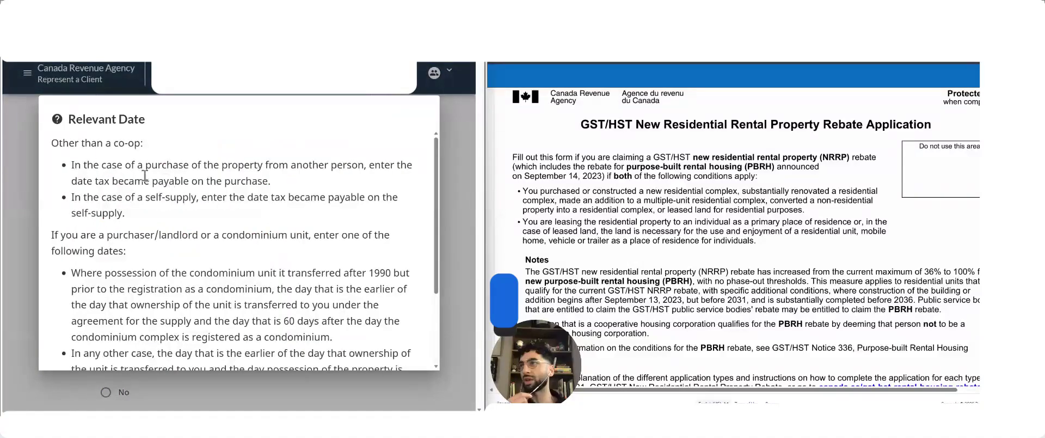
pyautogui.moveTo(48, 143); pyautogui.dragTo(166, 152)
pyautogui.click(160, 191)
pyautogui.moveTo(86, 235); pyautogui.dragTo(175, 235)
pyautogui.click(126, 267)
pyautogui.scroll(-2, 126, 267)
pyautogui.moveTo(111, 182); pyautogui.dragTo(184, 219)
pyautogui.click(183, 219)
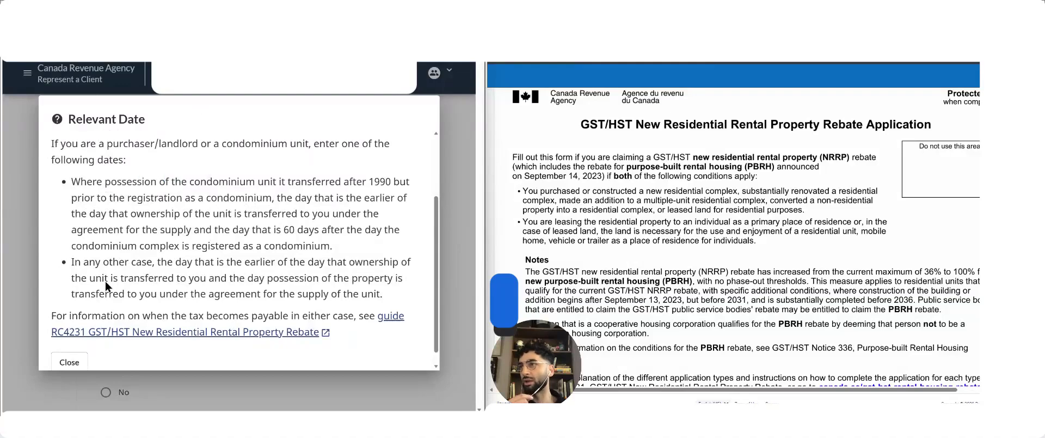
pyautogui.moveTo(83, 263); pyautogui.dragTo(104, 264)
pyautogui.click(106, 265)
pyautogui.scroll(-1, 200, 272)
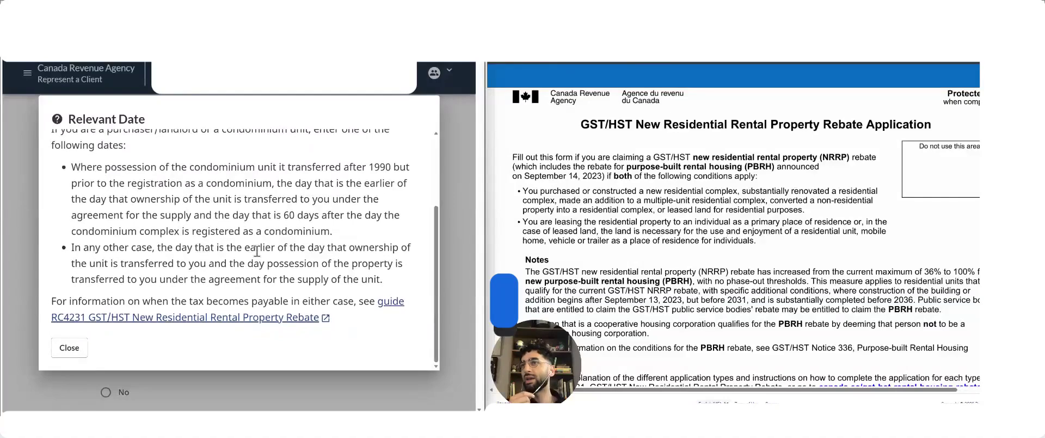
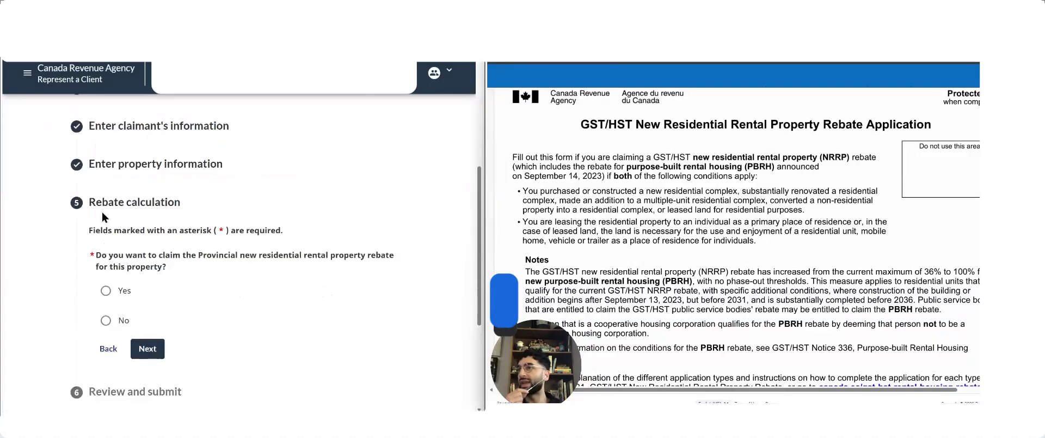
# - Answer Yes to claiming the Provincial new residential rental property rebate for this property
pyautogui.moveTo(102, 206); pyautogui.dragTo(180, 206)
pyautogui.click(42, 247)
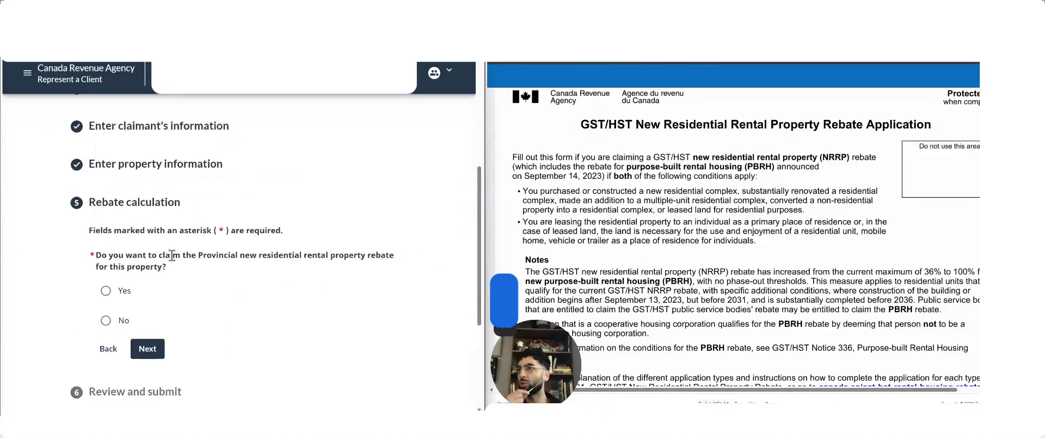
pyautogui.moveTo(251, 256); pyautogui.dragTo(403, 263)
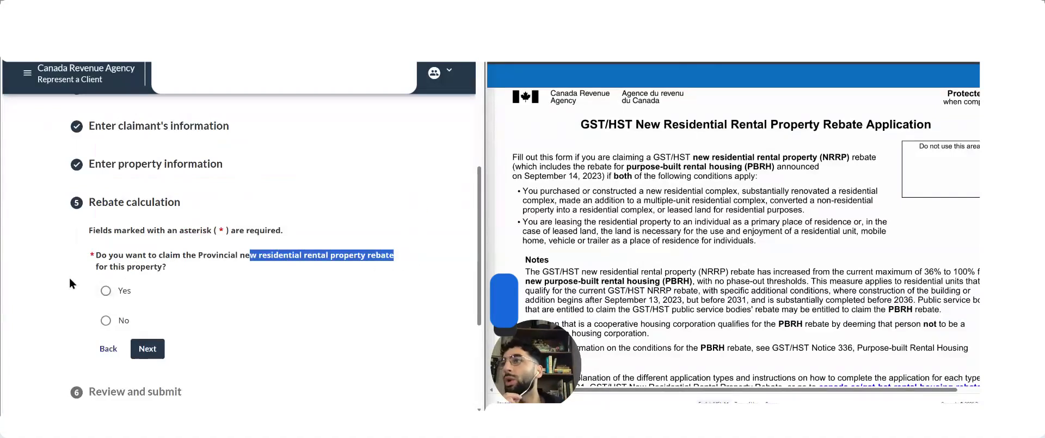
pyautogui.click(106, 292)
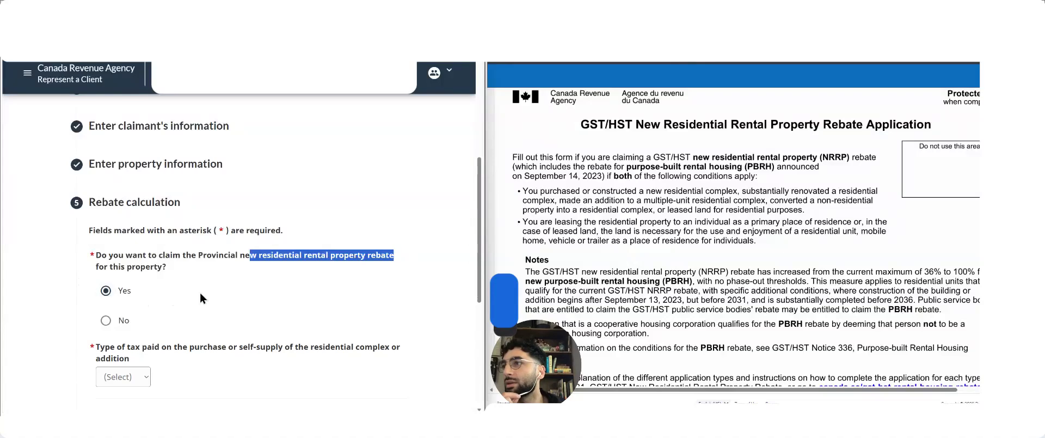
# - Set the type of tax paid on the purchase or self-supply to 13% HST
pyautogui.scroll(-1, 200, 290)
pyautogui.click(154, 299)
pyautogui.scroll(-1, 154, 298)
pyautogui.click(122, 283)
pyautogui.click(122, 319)
# - Review the provincial rebate calculation table and the GST524 calculation's purchase price and federal HST lines
pyautogui.scroll(-3, 200, 276)
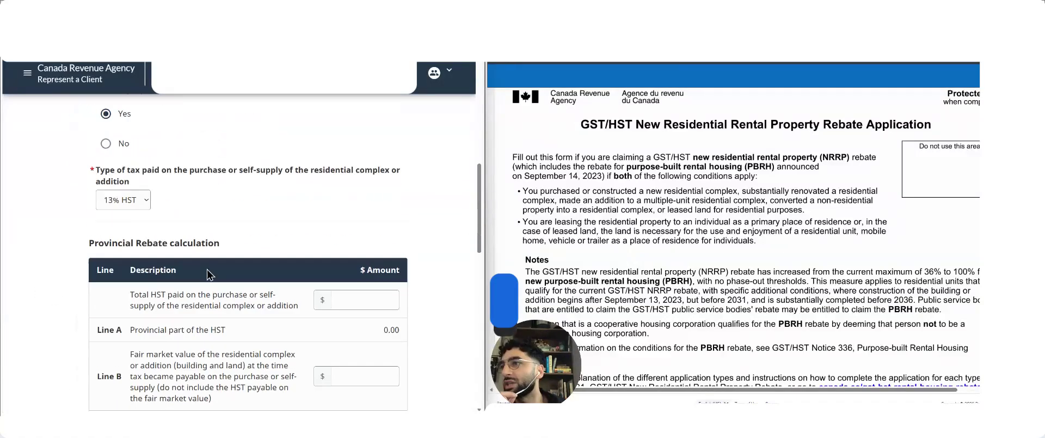
pyautogui.scroll(-1, 227, 262)
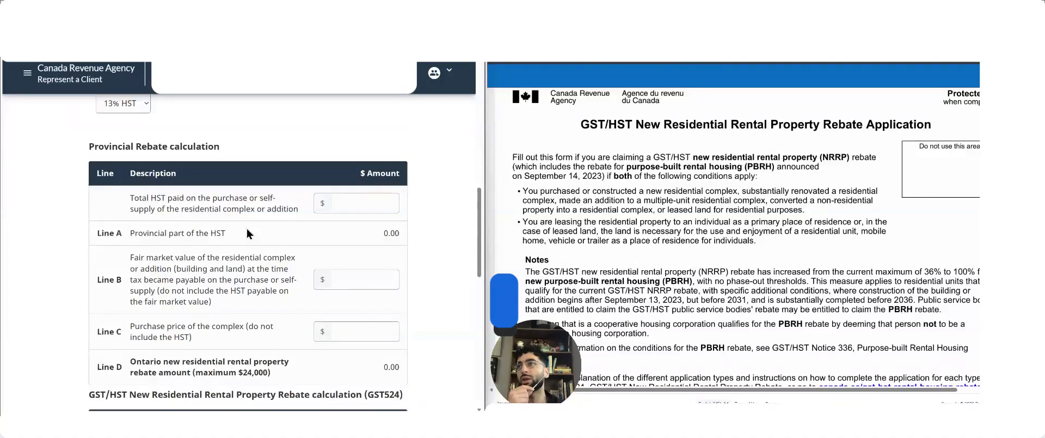
pyautogui.scroll(-5, 246, 227)
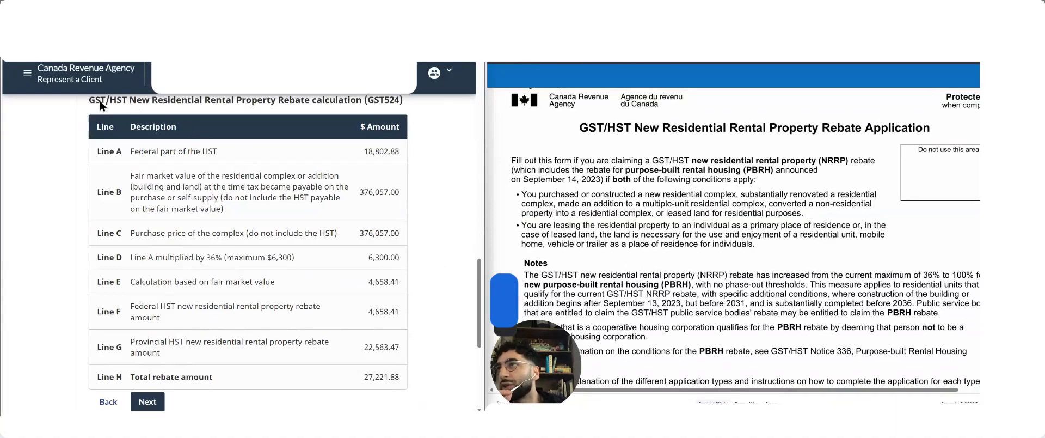
pyautogui.moveTo(96, 100); pyautogui.dragTo(430, 196)
pyautogui.click(428, 197)
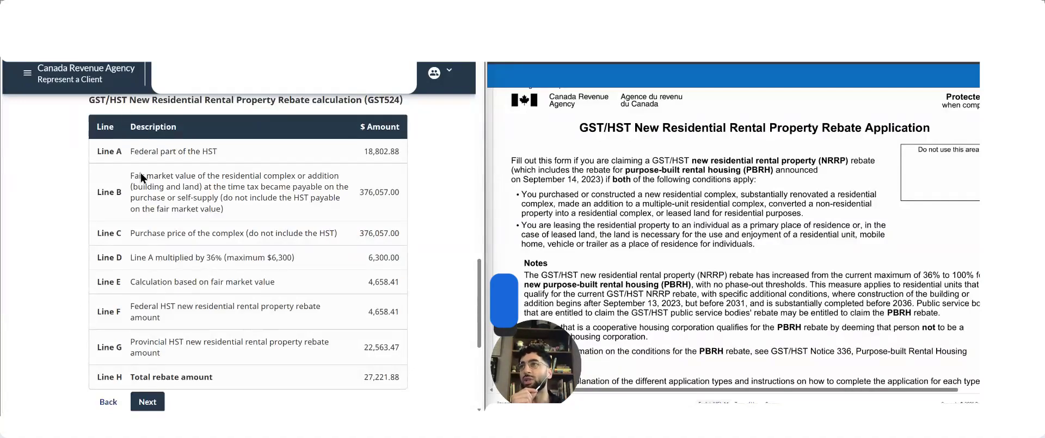
pyautogui.moveTo(165, 233); pyautogui.dragTo(342, 235)
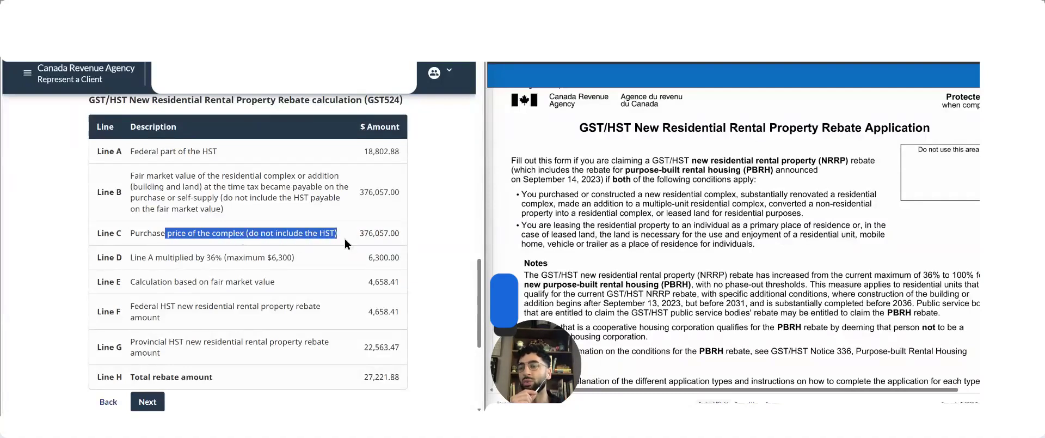
pyautogui.click(344, 215)
pyautogui.moveTo(151, 154); pyautogui.dragTo(229, 140)
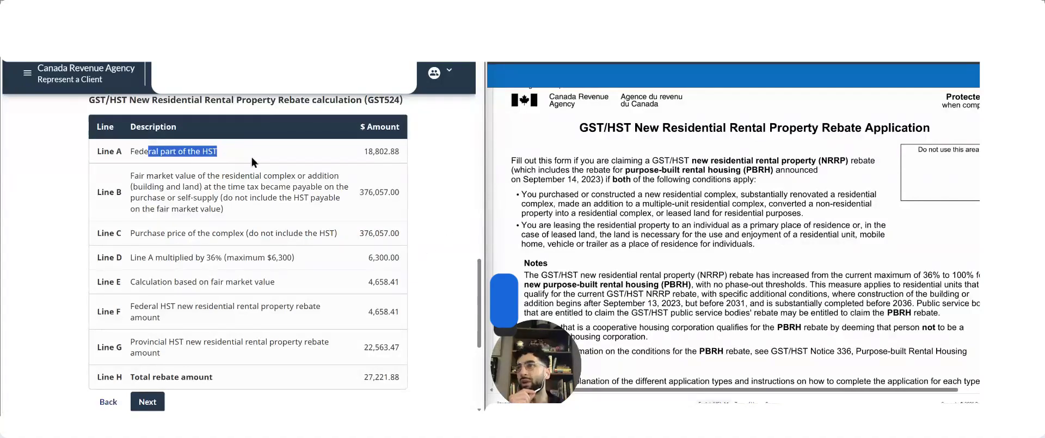
pyautogui.click(429, 172)
# - Examine the GST524 calculation's 36% line, fair market value, provincial and federal rebate amounts, and total rebate amount
pyautogui.moveTo(180, 260); pyautogui.dragTo(223, 260)
pyautogui.click(420, 251)
pyautogui.moveTo(358, 259); pyautogui.dragTo(405, 255)
pyautogui.click(190, 289)
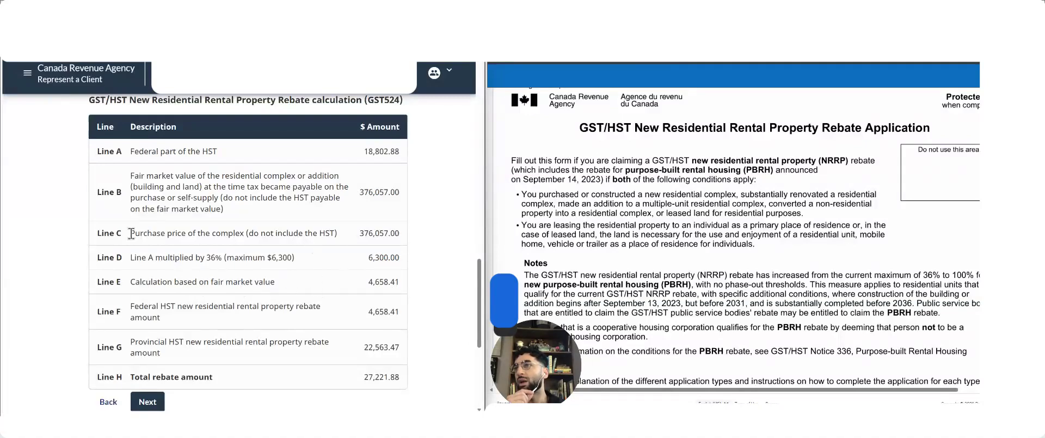
pyautogui.moveTo(131, 175); pyautogui.dragTo(265, 180)
pyautogui.click(424, 216)
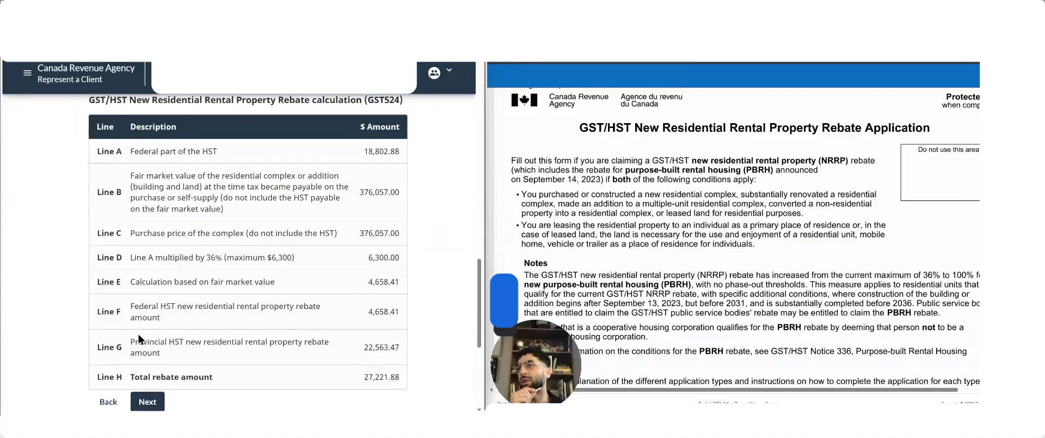
pyautogui.moveTo(130, 341); pyautogui.dragTo(304, 349)
pyautogui.click(452, 310)
pyautogui.moveTo(130, 306); pyautogui.dragTo(330, 305)
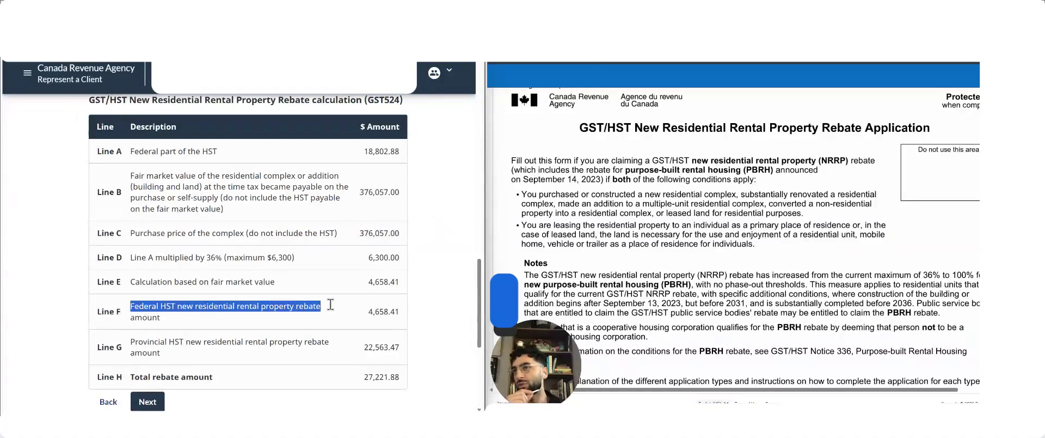
pyautogui.click(435, 327)
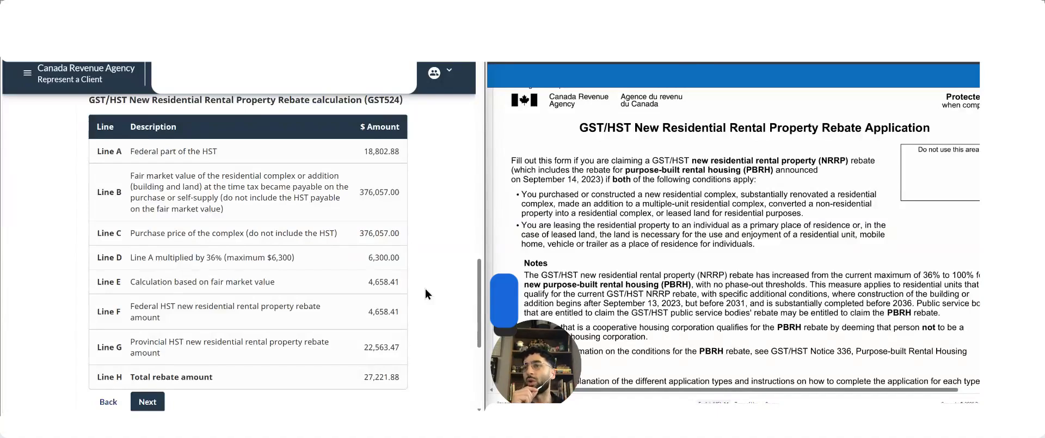
pyautogui.moveTo(131, 378); pyautogui.dragTo(388, 390)
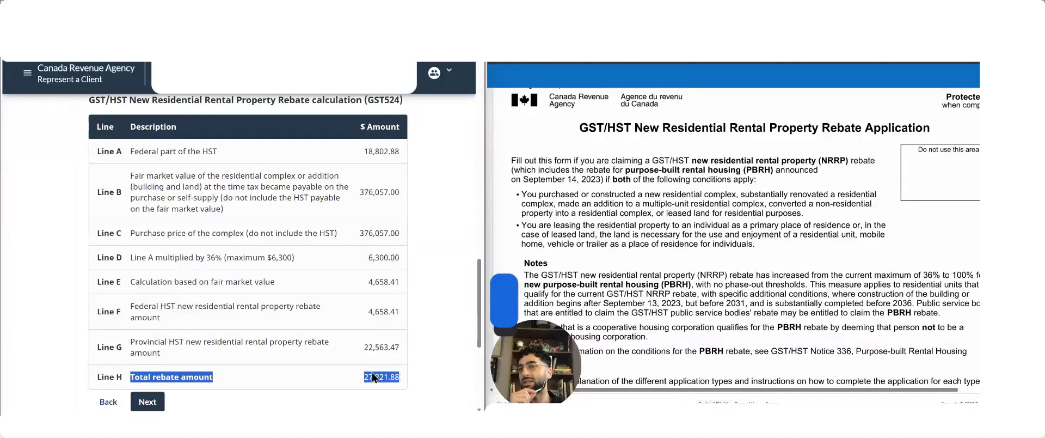
# - Check the total rebate amount on Line H of the GST524 calculation and continue to the certification section
pyautogui.click(348, 282)
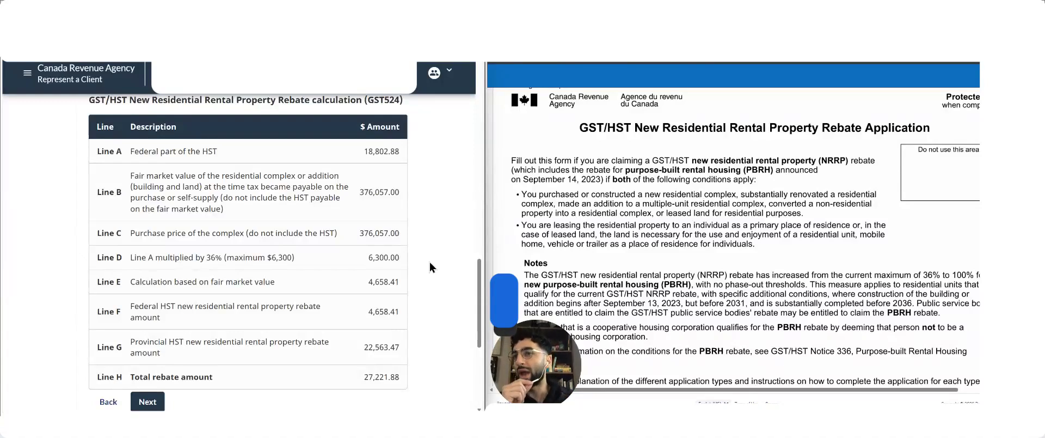
pyautogui.moveTo(359, 377); pyautogui.dragTo(402, 377)
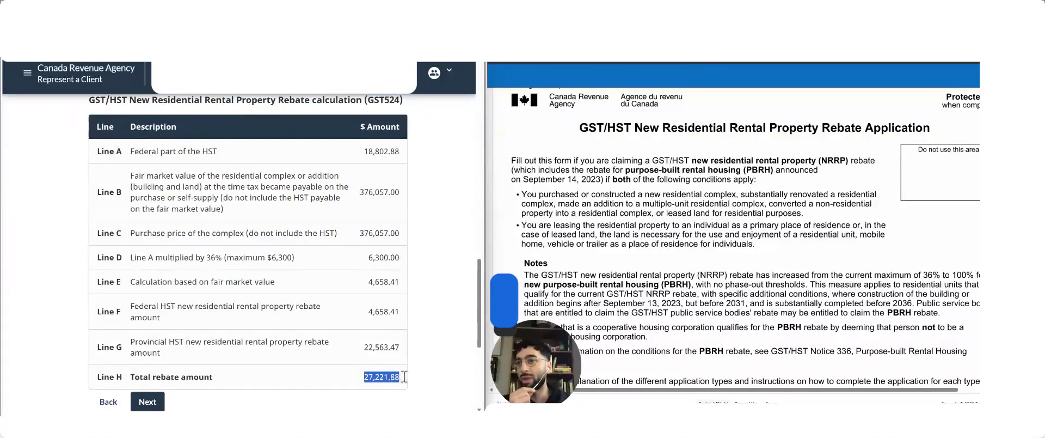
pyautogui.click(430, 206)
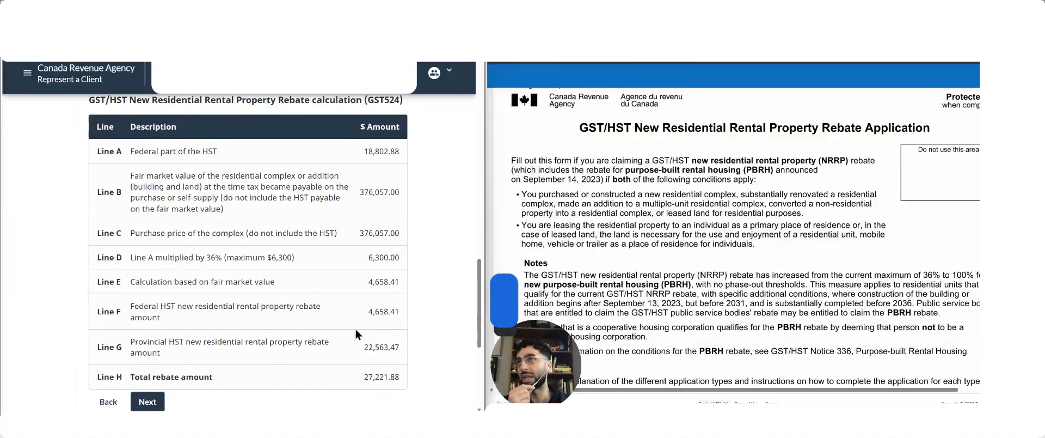
pyautogui.click(147, 402)
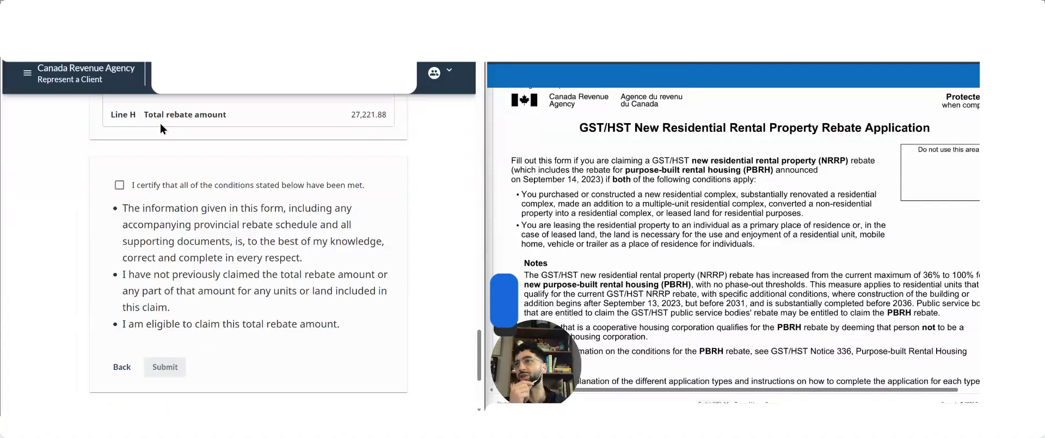
# - Review the certification conditions on the accuracy of the form and supporting documents and on not having previously claimed the rebate
pyautogui.moveTo(139, 210); pyautogui.dragTo(359, 217)
pyautogui.click(233, 246)
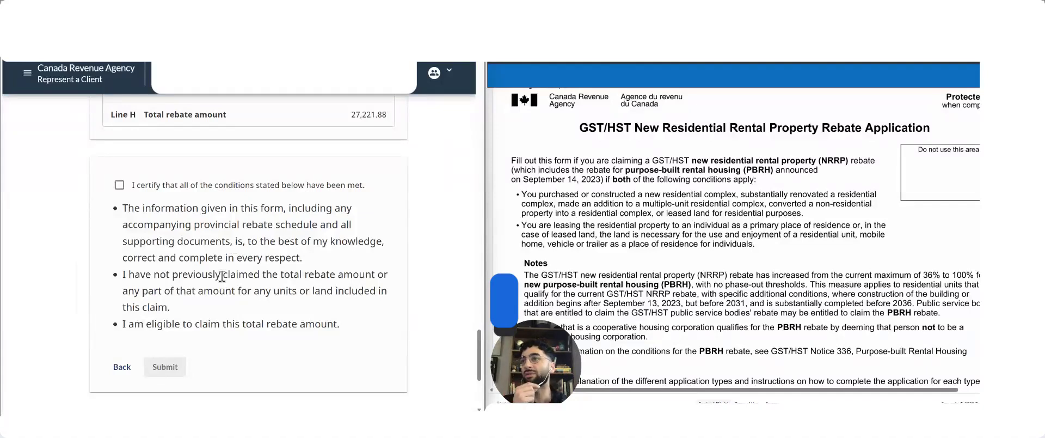
pyautogui.moveTo(155, 275); pyautogui.dragTo(372, 275)
pyautogui.click(167, 292)
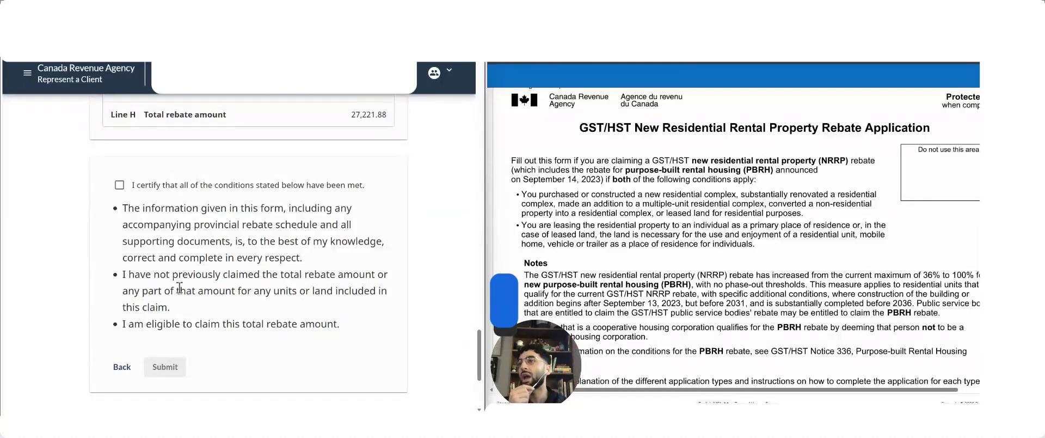
pyautogui.moveTo(170, 274); pyautogui.dragTo(339, 271)
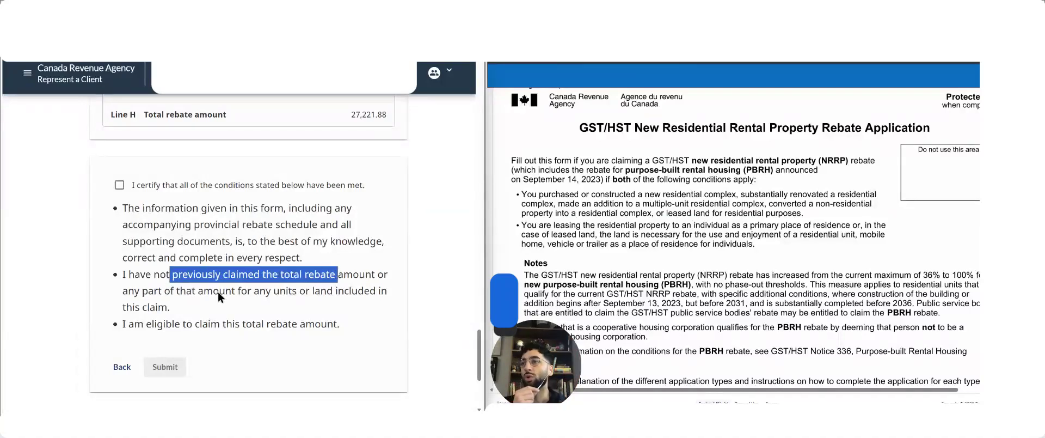
pyautogui.click(186, 294)
pyautogui.moveTo(142, 292); pyautogui.dragTo(374, 285)
pyautogui.click(196, 295)
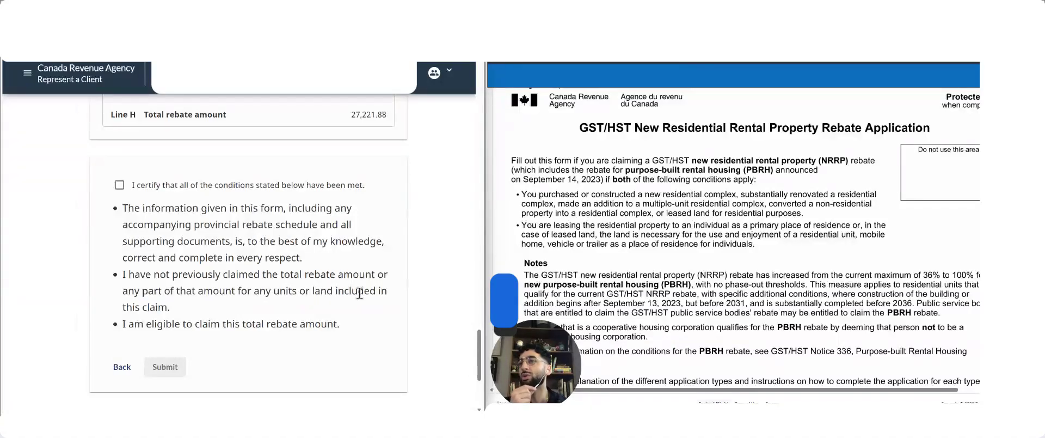
pyautogui.moveTo(168, 306); pyautogui.dragTo(124, 306)
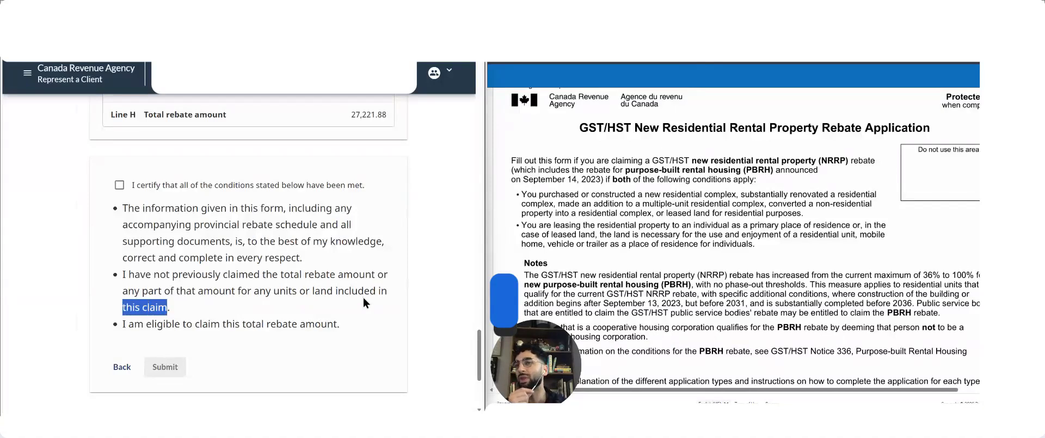
pyautogui.click(423, 300)
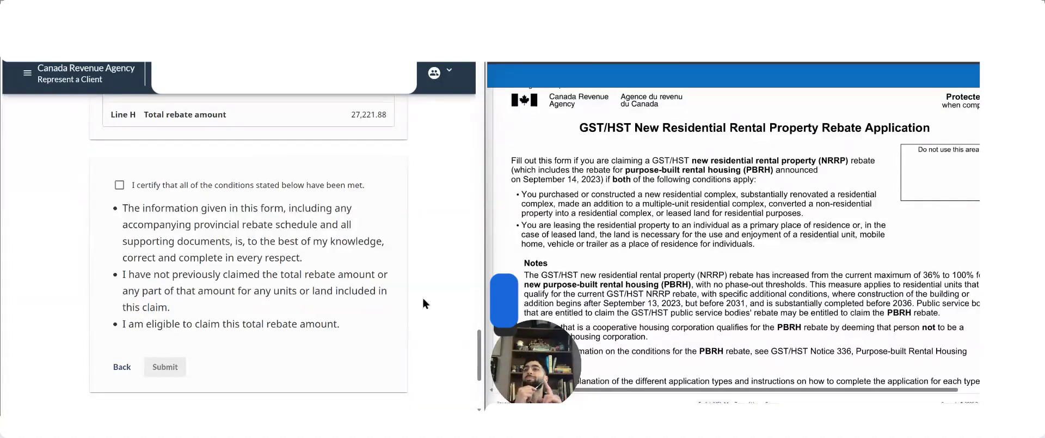